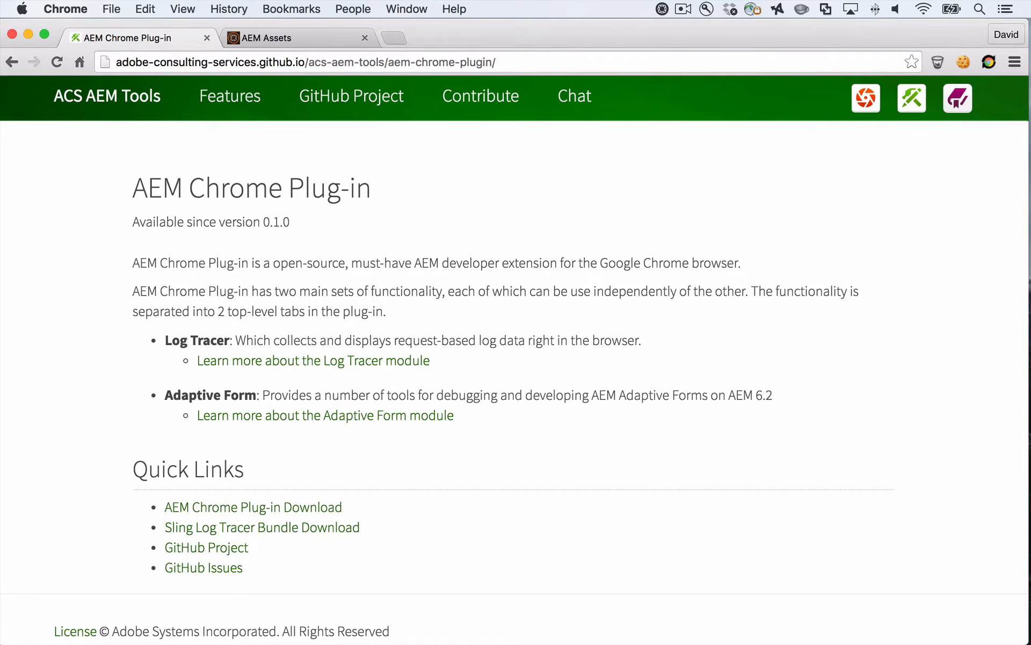
# Install the AEM Chrome Plug-in extension from its download link in the Chrome Web Store and close the store page
pyautogui.click(253, 508)
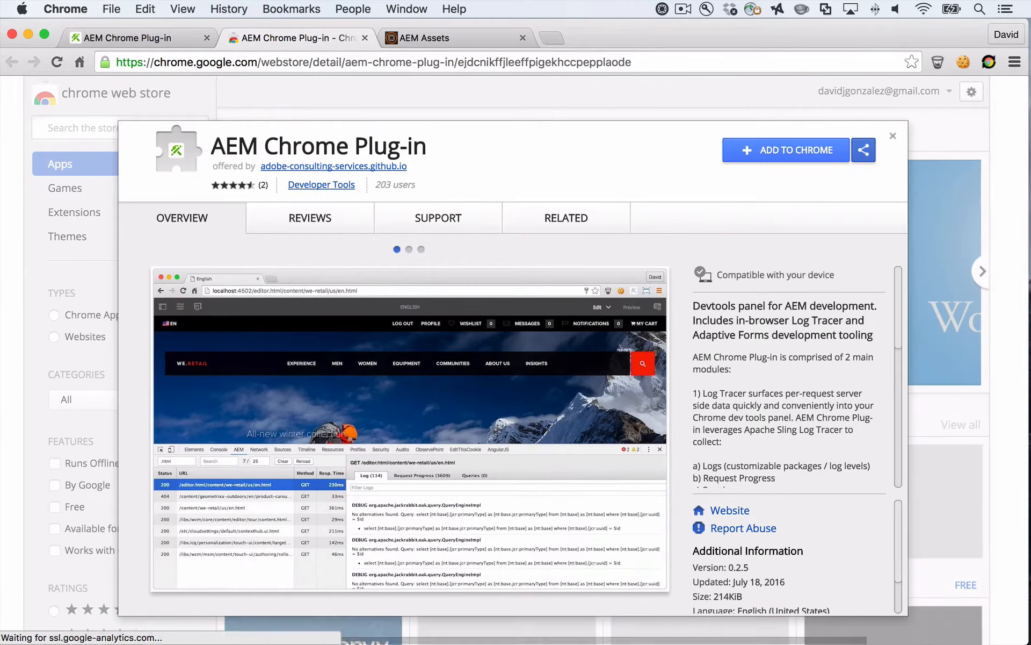
pyautogui.click(787, 150)
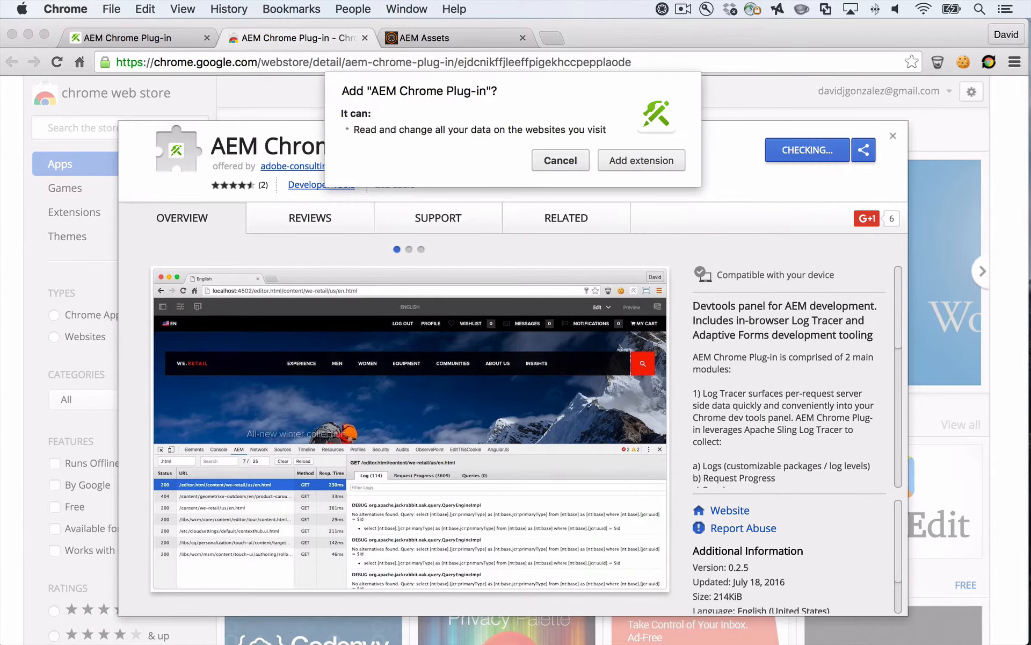
pyautogui.click(641, 161)
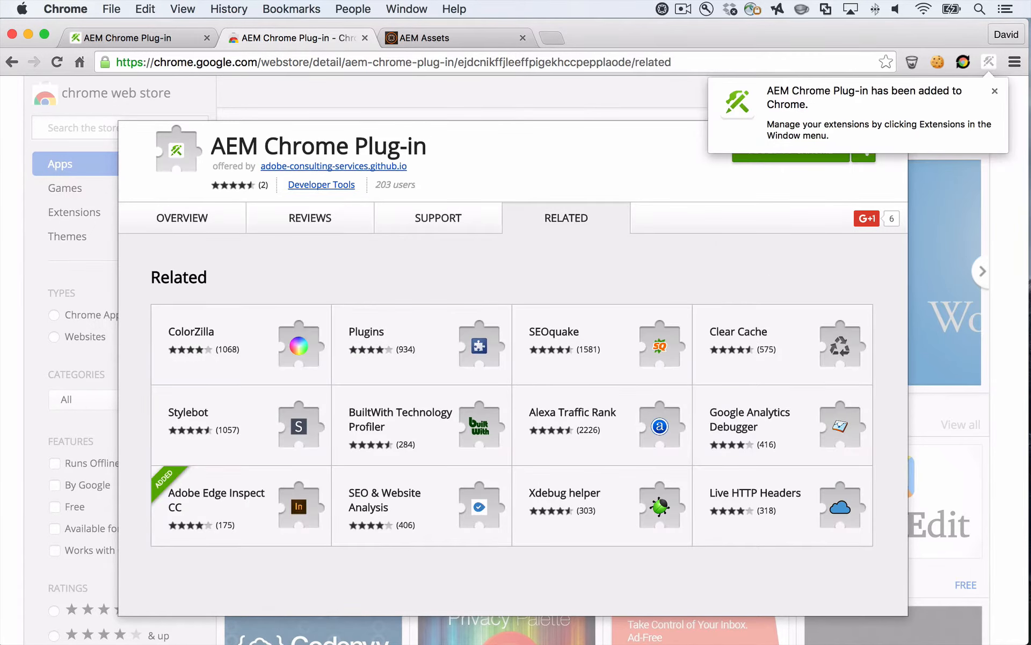
pyautogui.click(994, 90)
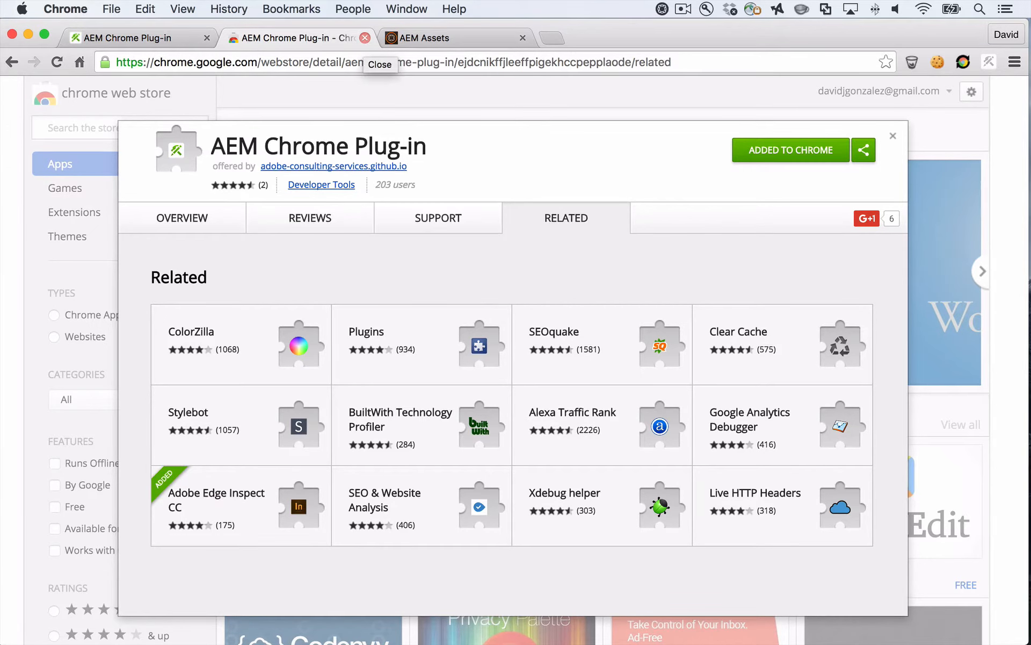
pyautogui.click(365, 37)
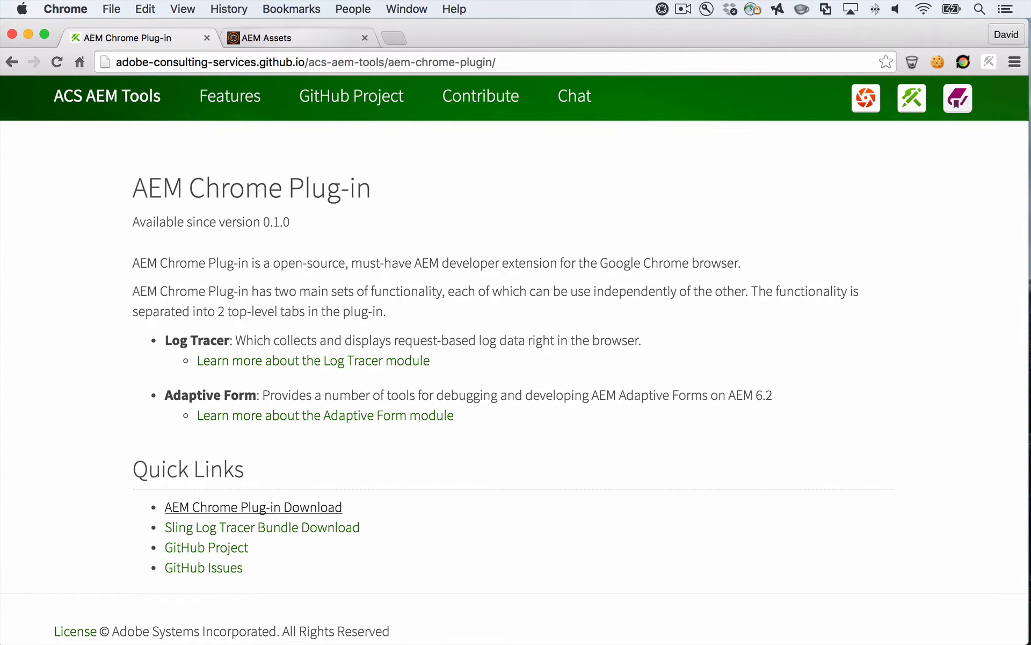
# Open Chrome's Developer Tools on the AEM Assets page for Geometrixx Media
pyautogui.click(298, 39)
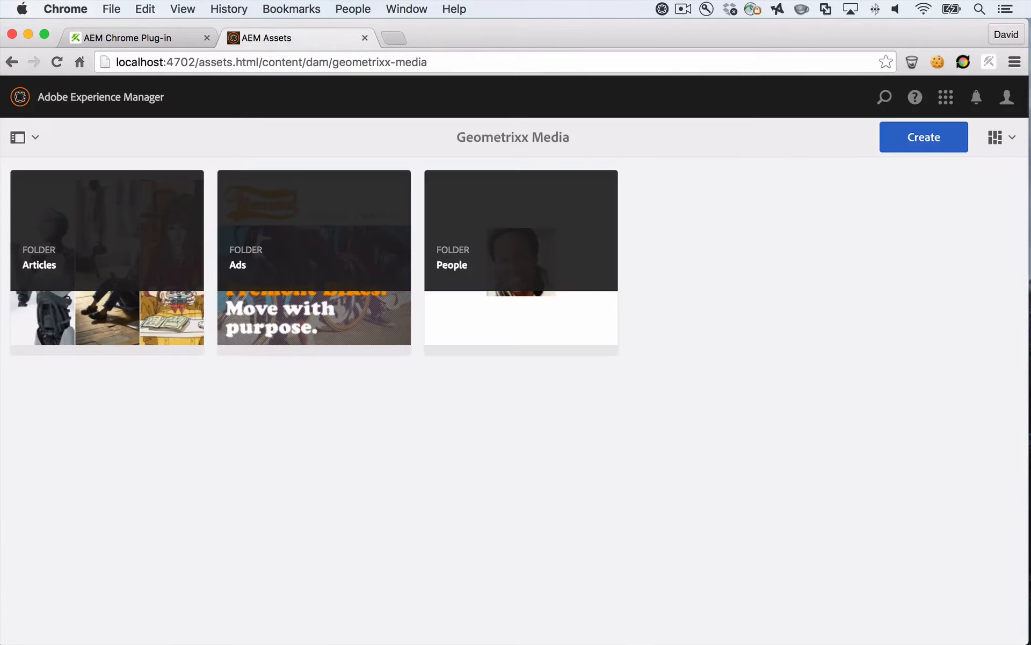
pyautogui.press('super+l')
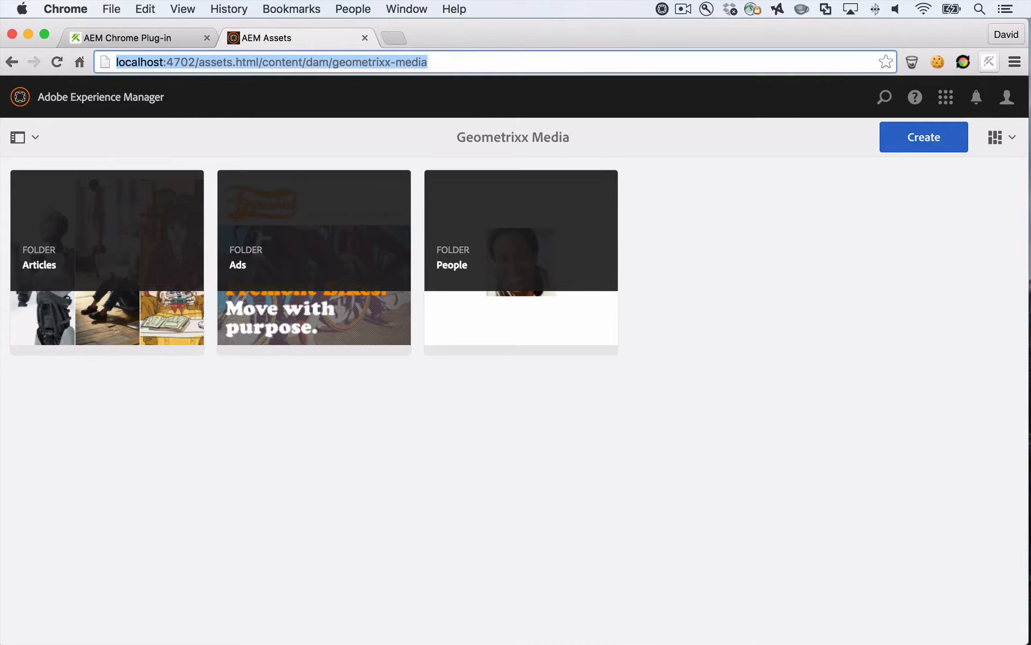
pyautogui.click(1014, 62)
pyautogui.moveTo(860, 348)
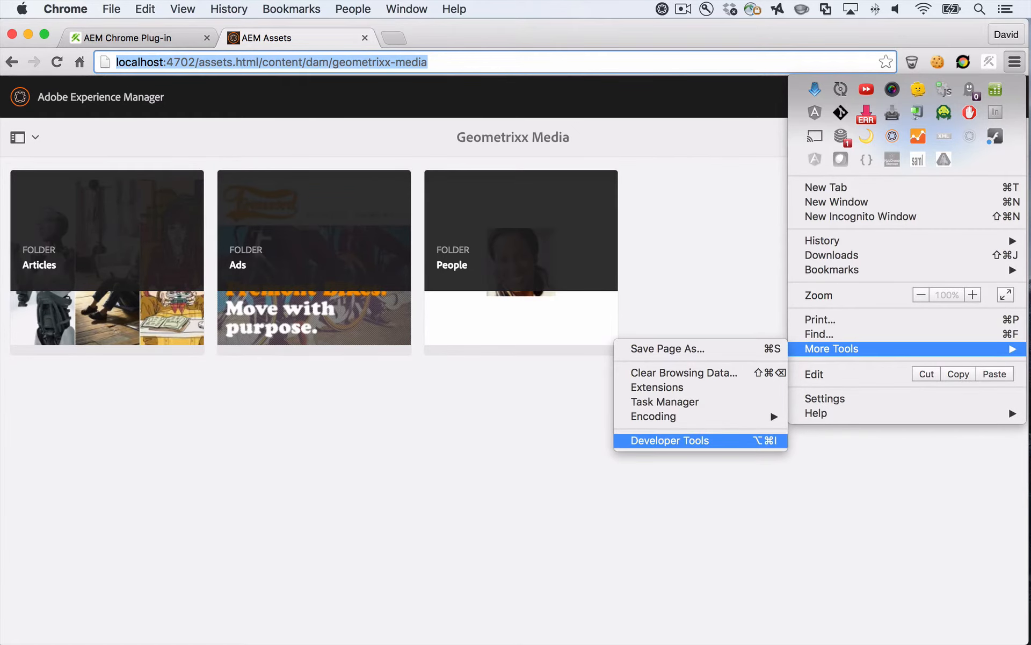
pyautogui.click(670, 440)
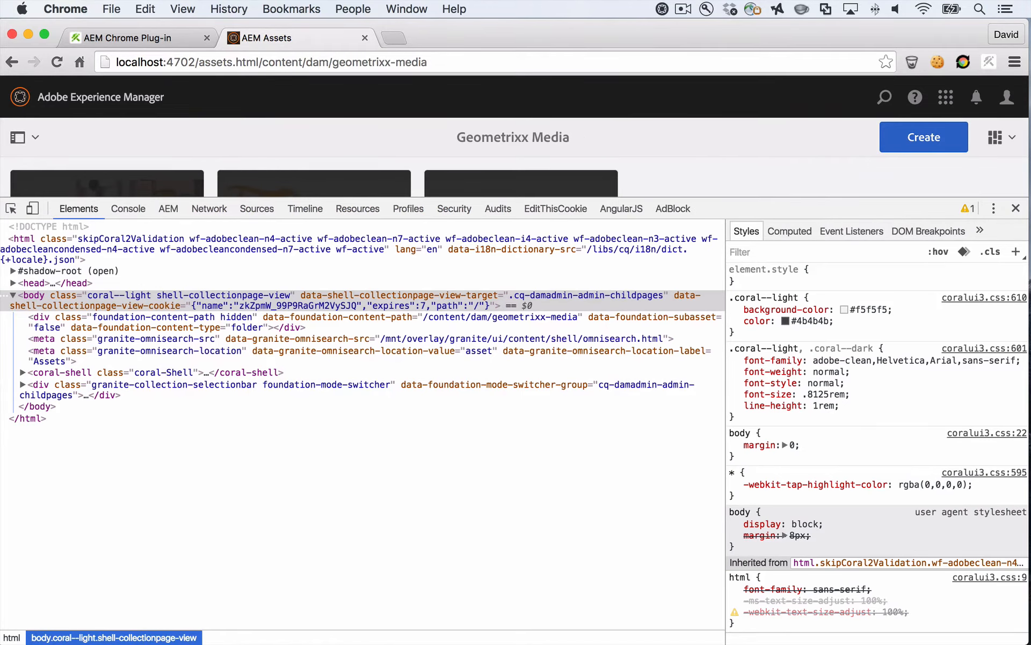
# Reduce the height of the Developer Tools pane and move the AEM panel to the front of the panel order
pyautogui.moveTo(344, 198); pyautogui.dragTo(344, 307)
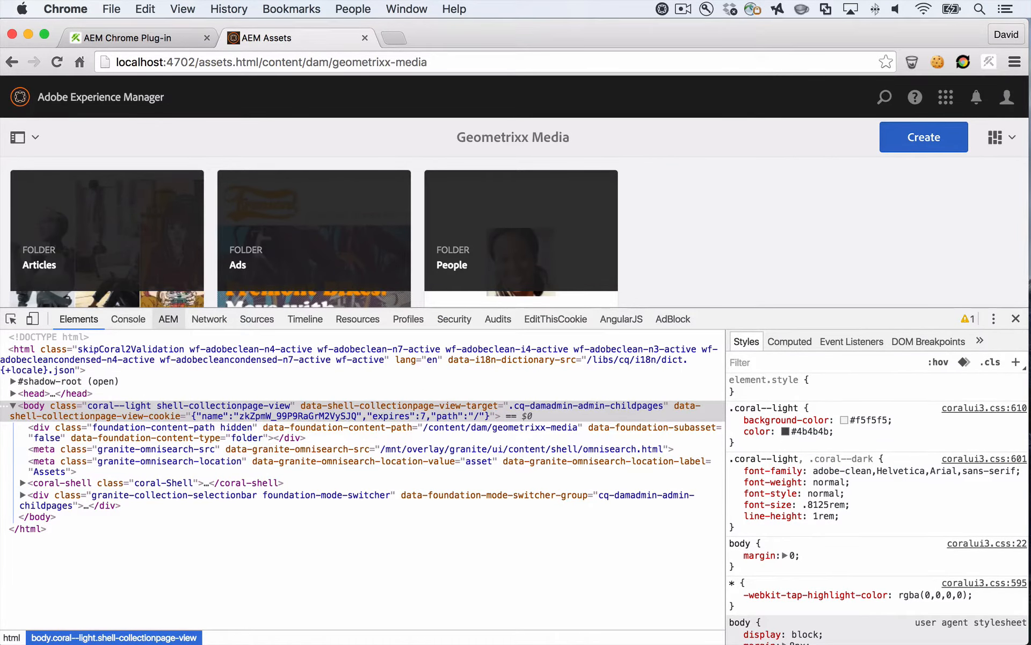
pyautogui.moveTo(168, 319); pyautogui.dragTo(70, 319)
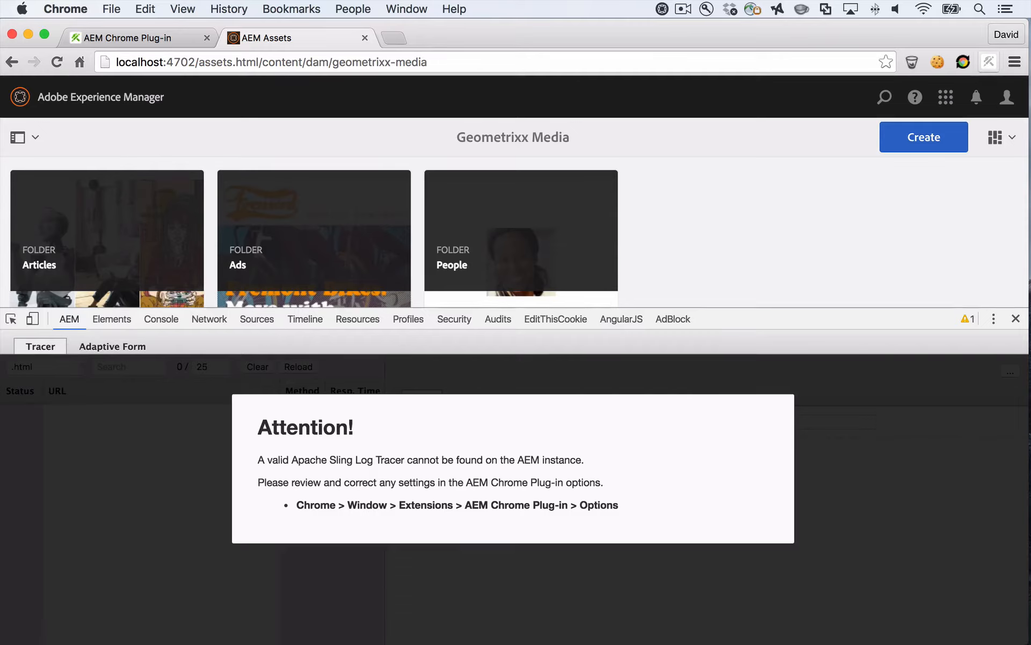
pyautogui.click(989, 61)
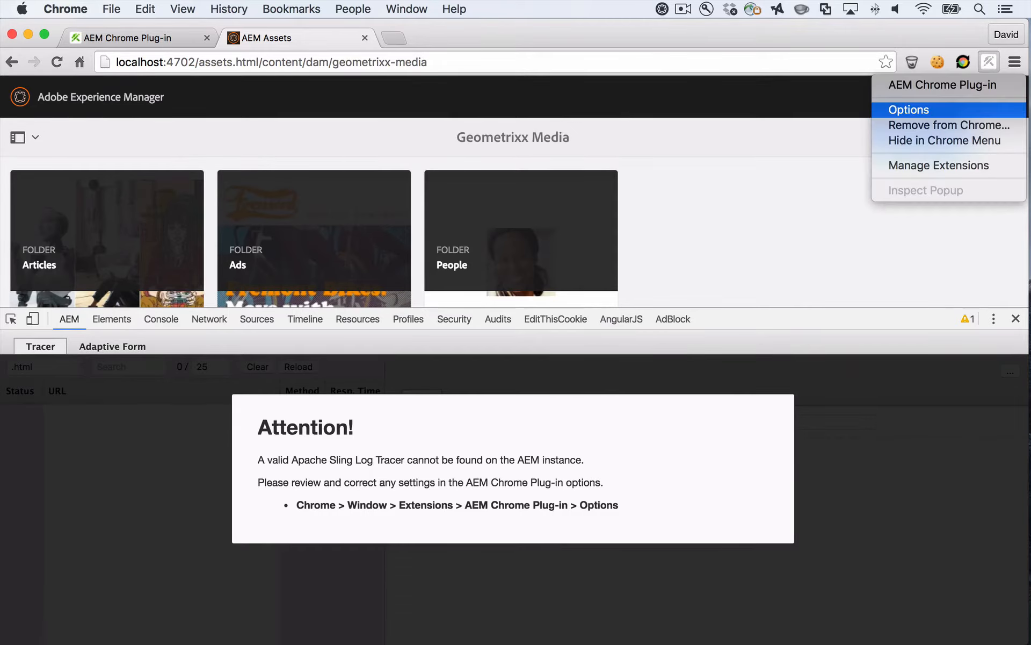
pyautogui.click(913, 110)
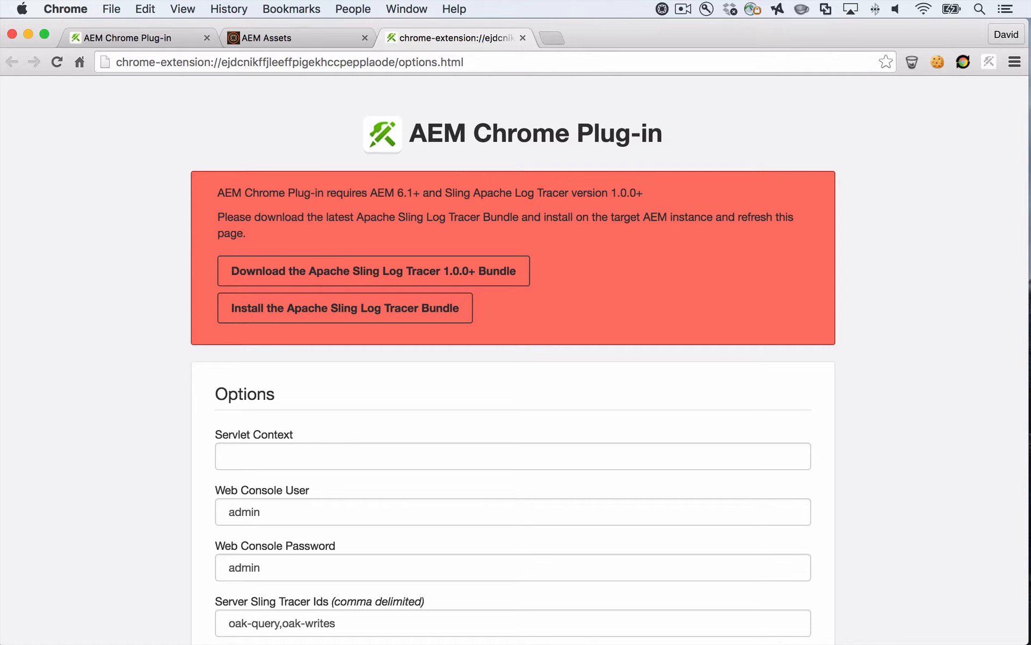
pyautogui.scroll(-5, 513, 349)
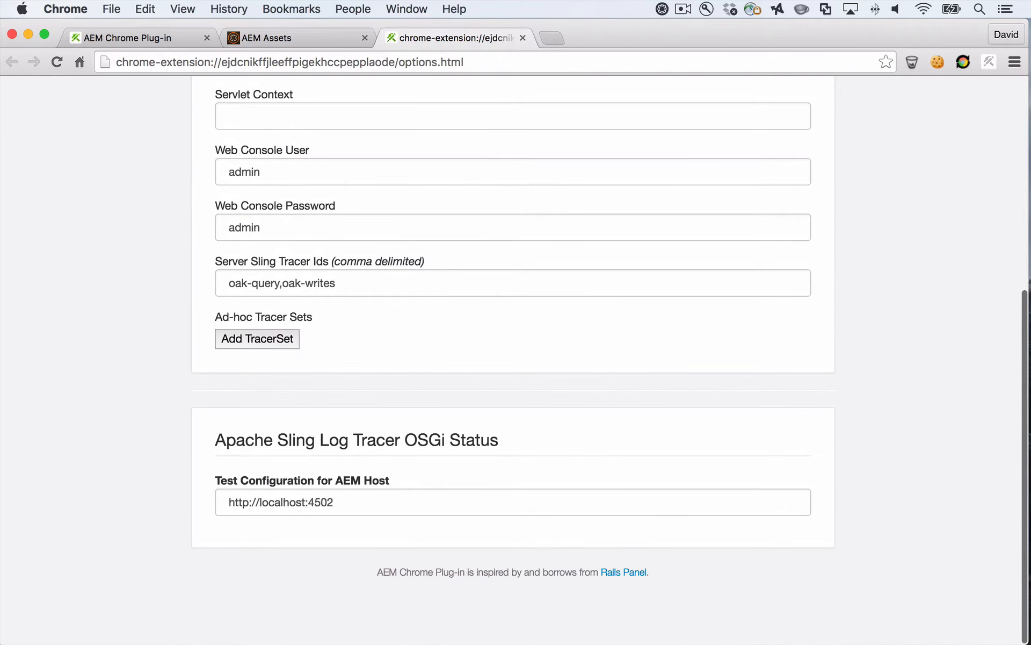
pyautogui.click(315, 502)
pyautogui.hotkey('shift', 'Right')
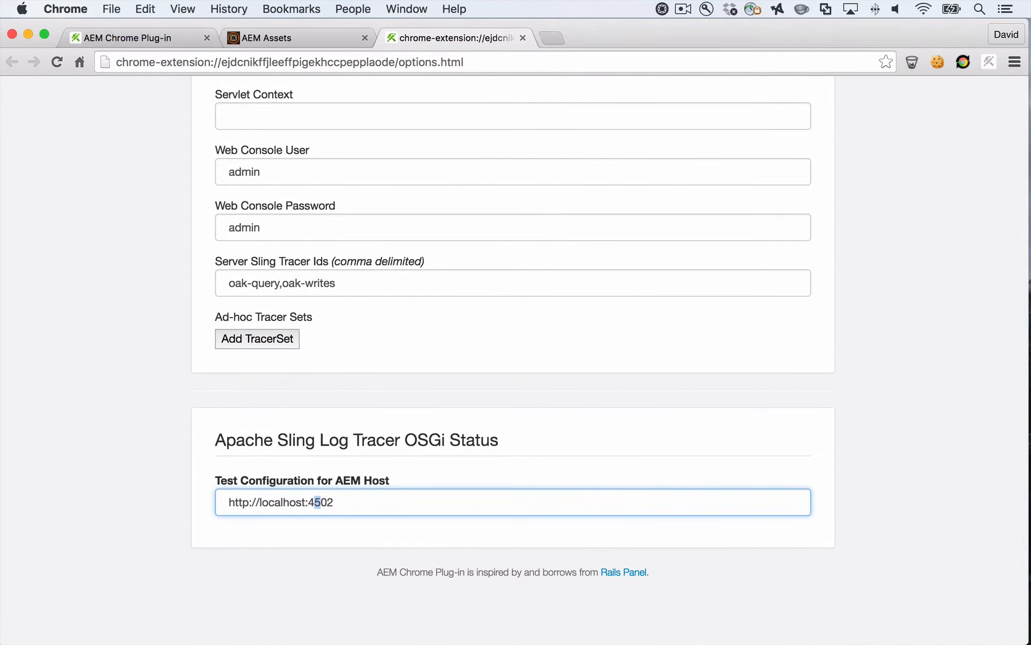
pyautogui.write('7')
pyautogui.press('Tab')
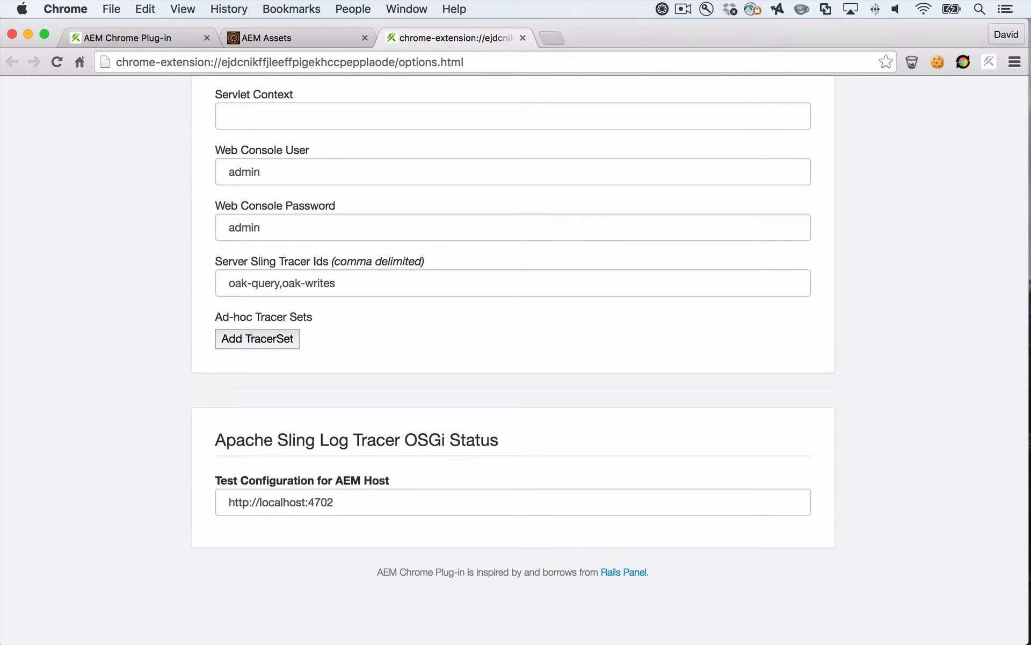
pyautogui.scroll(7, 513, 360)
pyautogui.press('super+r')
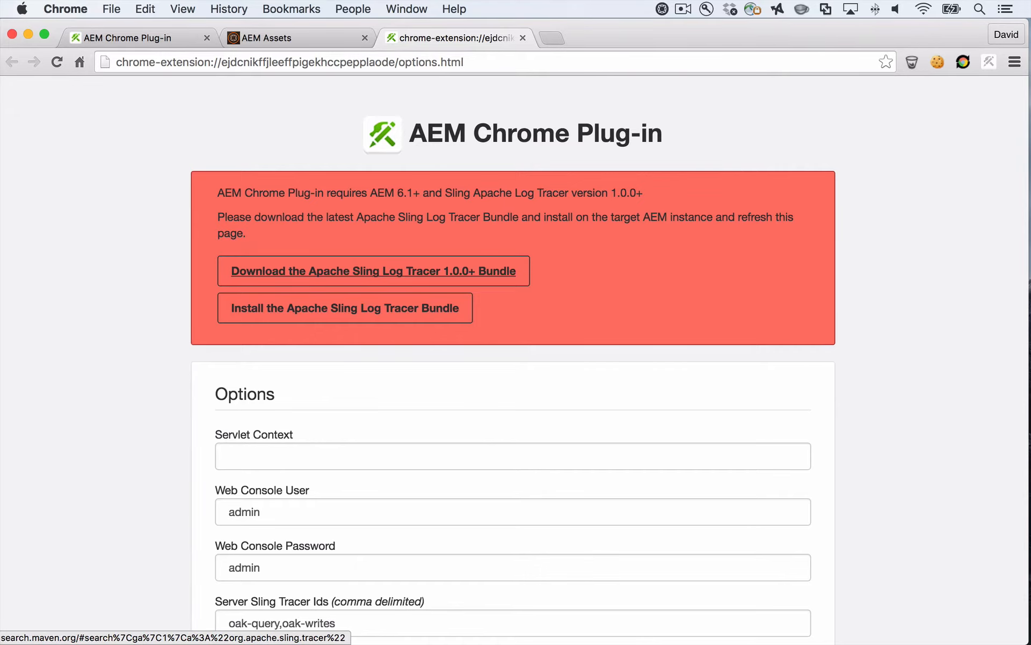
# Download the org.apache.sling.tracer 1.0.0 jar from the Central Repository and keep the file
pyautogui.click(373, 271)
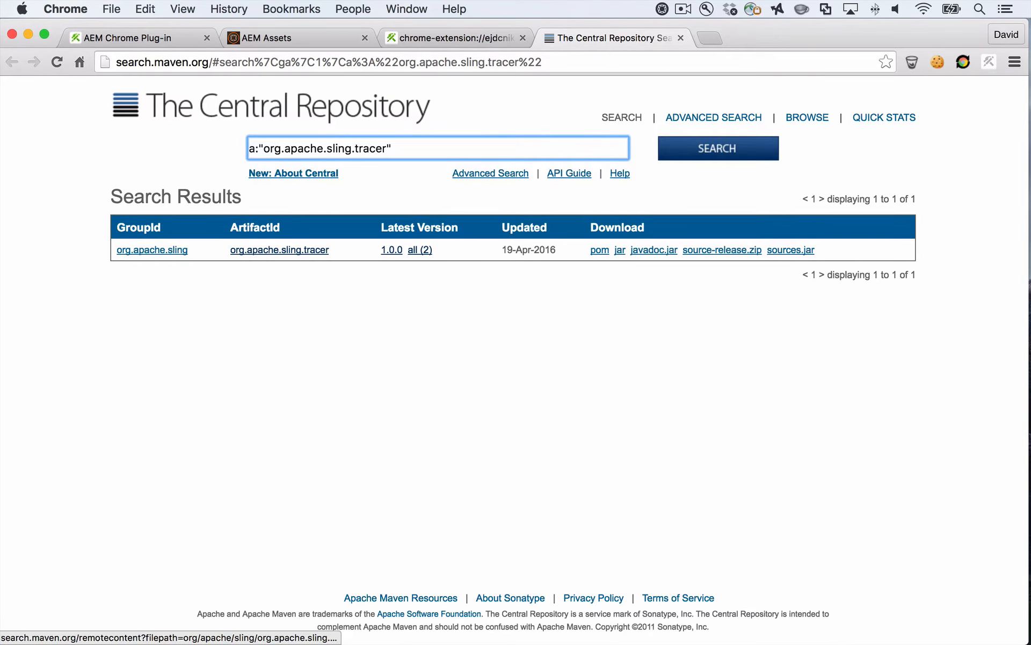
pyautogui.click(620, 250)
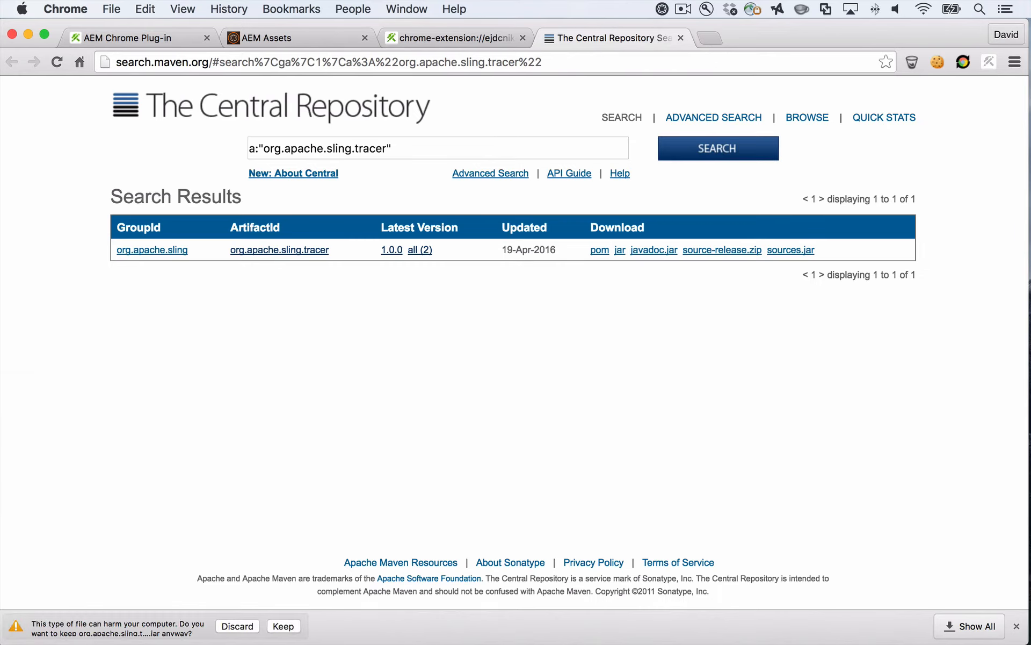
pyautogui.click(284, 626)
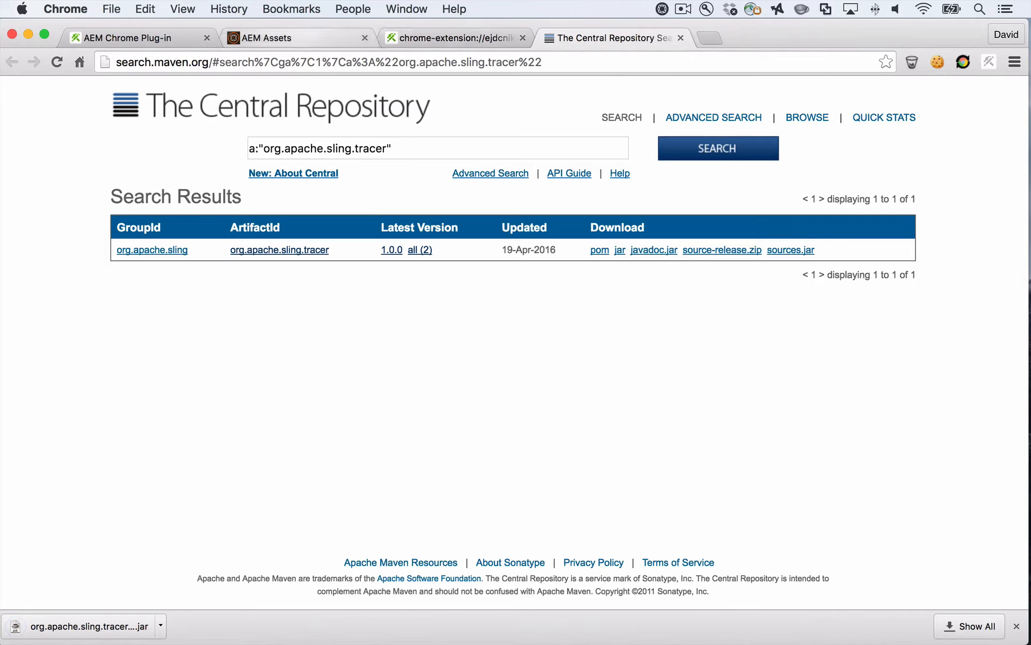
# Try to open the Apache Sling Log Tracer bundle installation page from the plug-in options
pyautogui.click(268, 38)
pyautogui.click(301, 63)
pyautogui.click(454, 38)
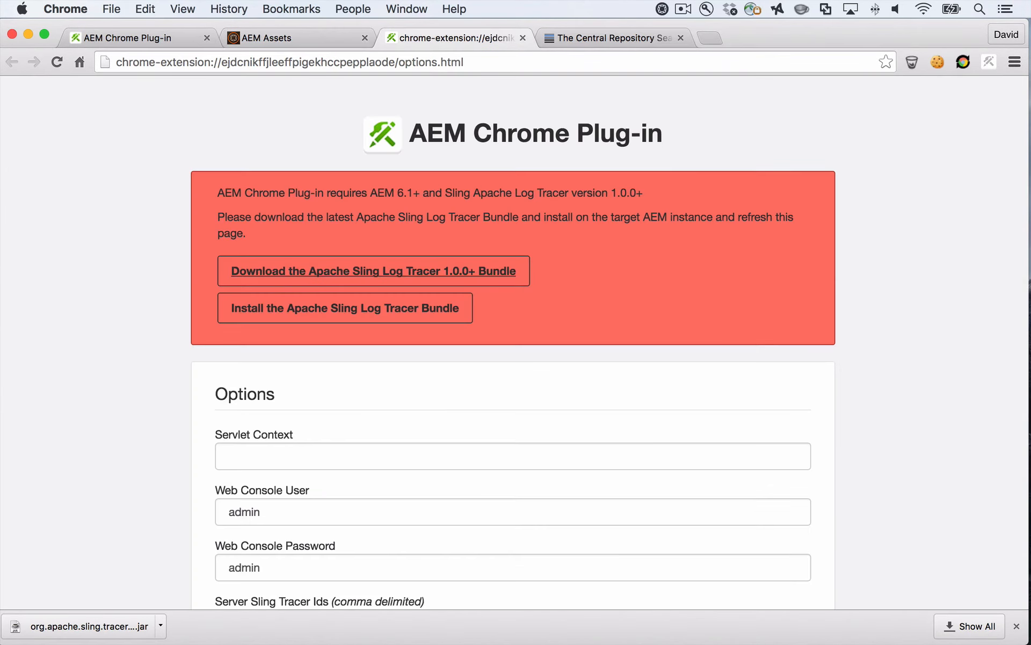
pyautogui.keyDown('super'); pyautogui.click(345, 308); pyautogui.keyUp('super')
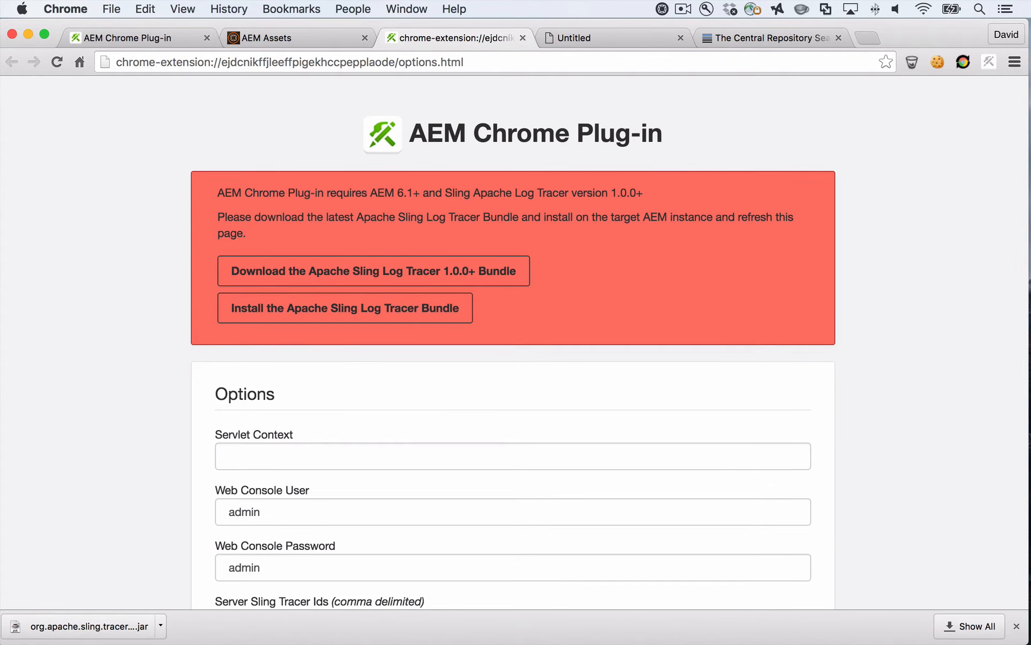
# Open the AEM Web Console bundles page at localhost:4702/system/console/bundles in a new tab
pyautogui.press('super+t')
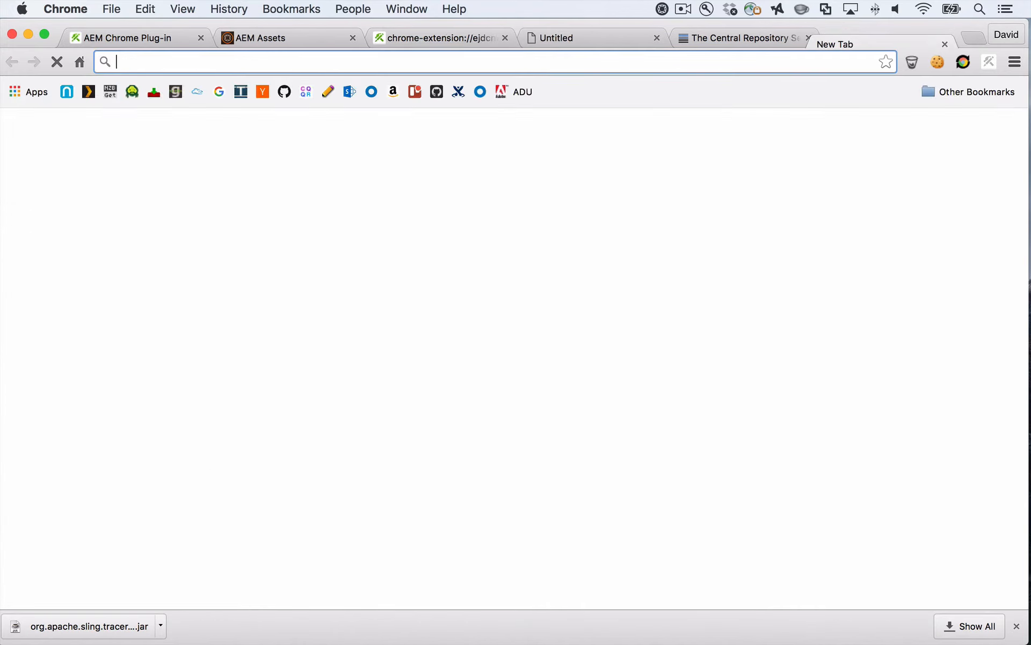
pyautogui.write('localhost:4502')
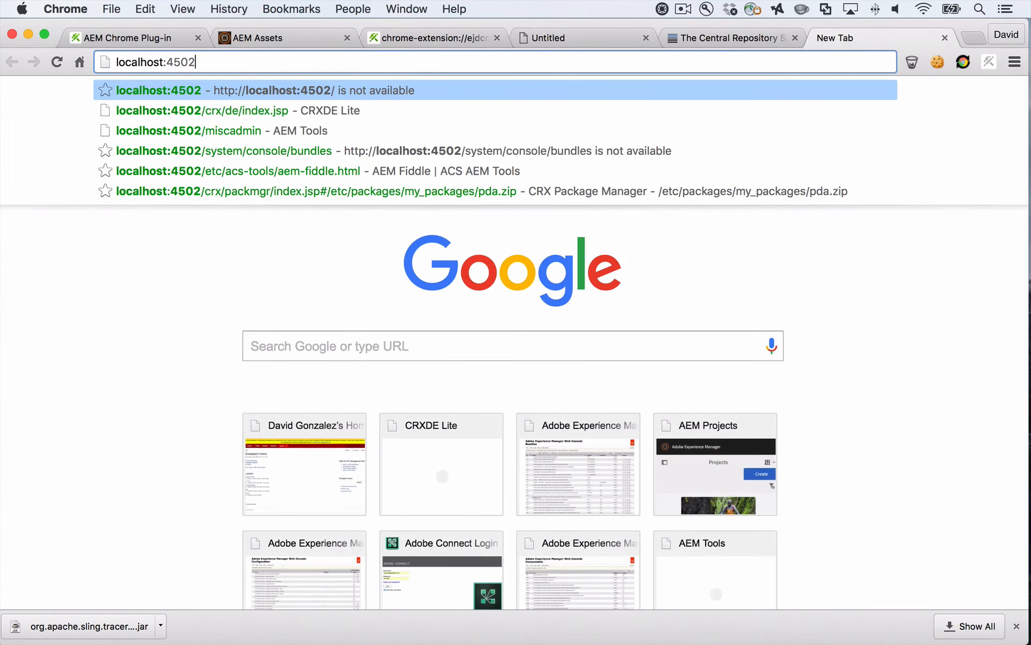
pyautogui.press('BackSpace')
pyautogui.press('BackSpace')
pyautogui.press('BackSpace')
pyautogui.write('702/sys')
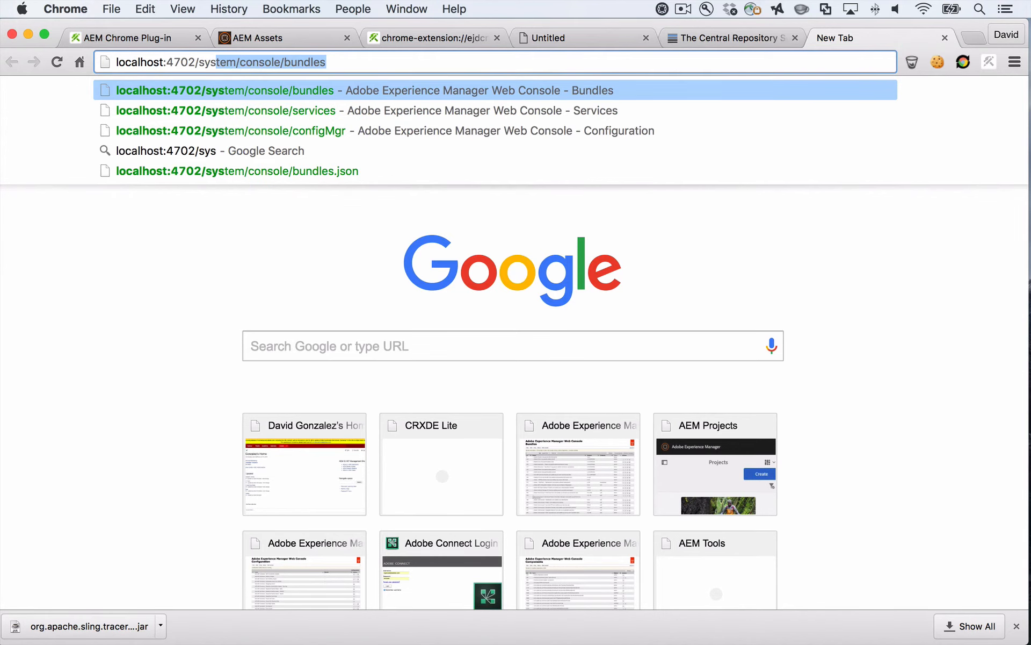
pyautogui.press('Return')
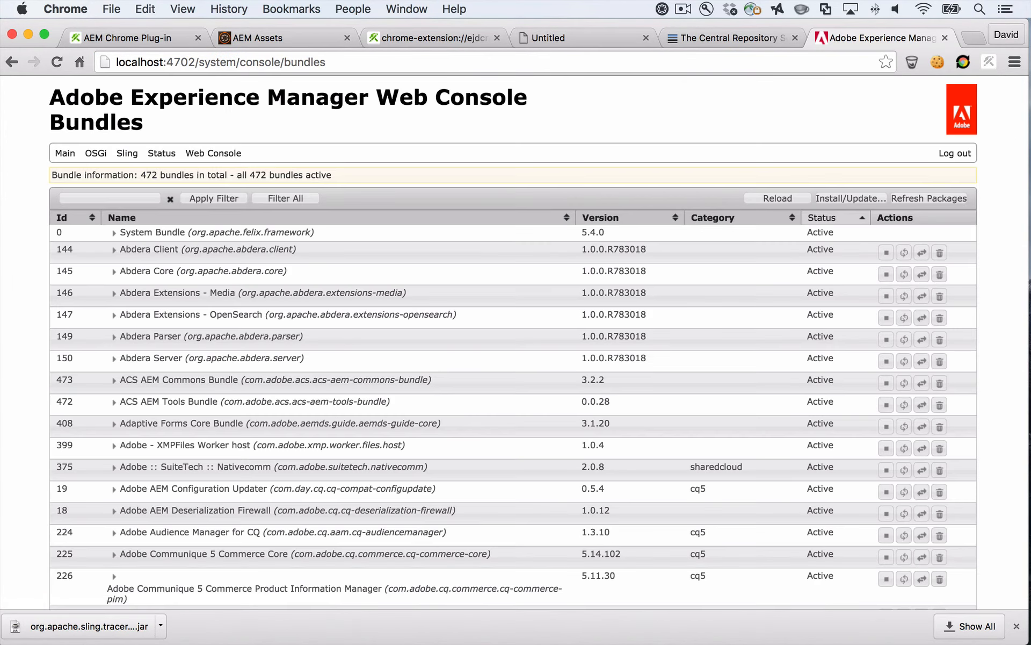
# Install org.apache.sling.tracer-1.0.0.jar with Start Bundle and Refresh Packages enabled, and search the bundle list for "tracer"
pyautogui.click(851, 199)
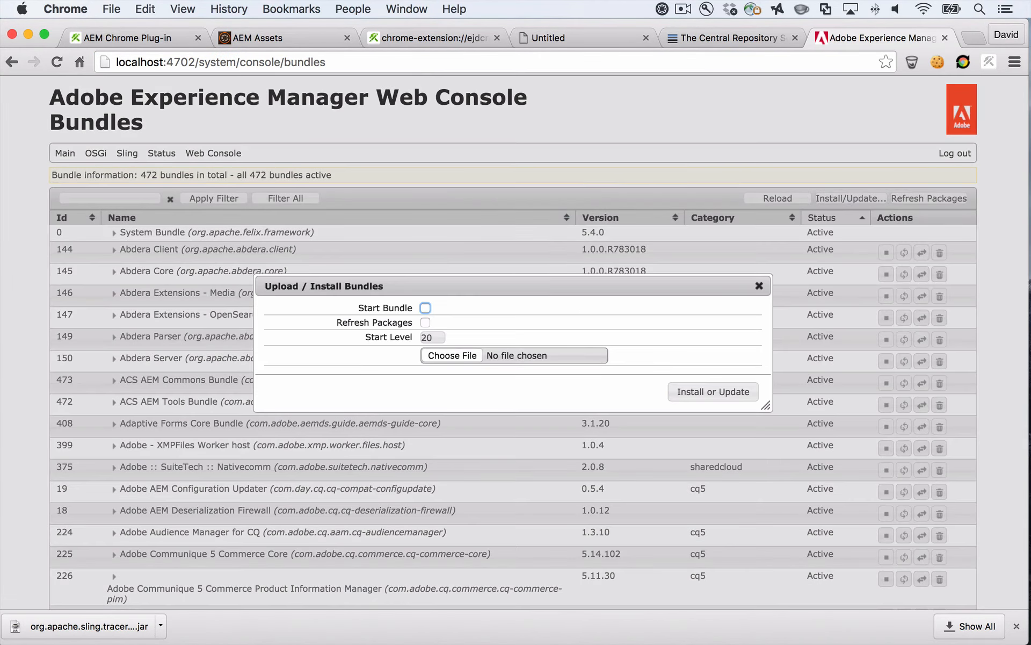
pyautogui.click(452, 356)
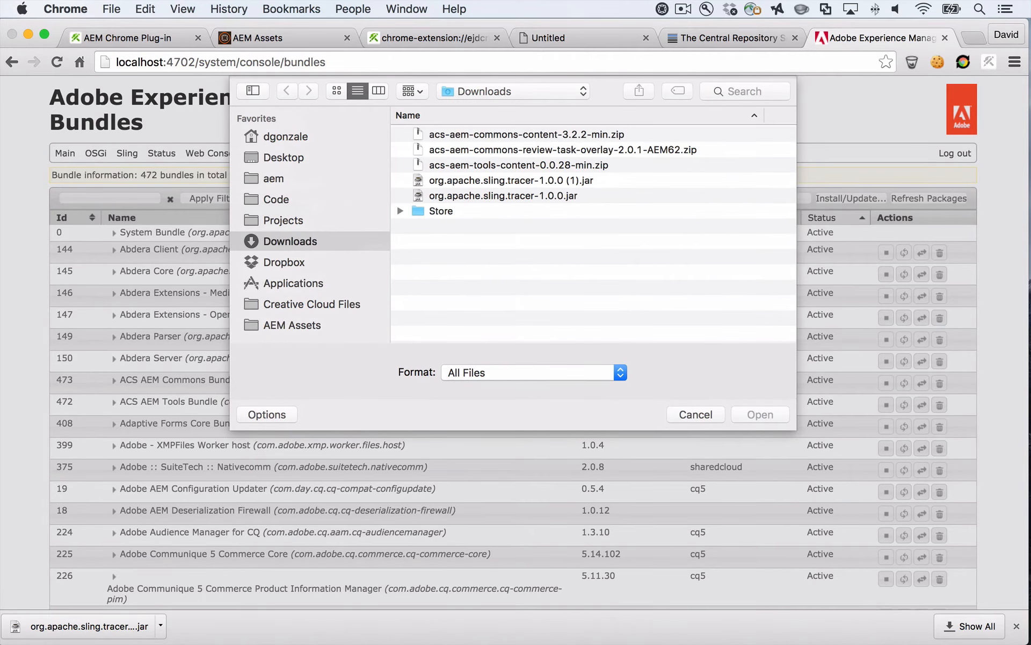
pyautogui.doubleClick(397, 200)
pyautogui.click(425, 308)
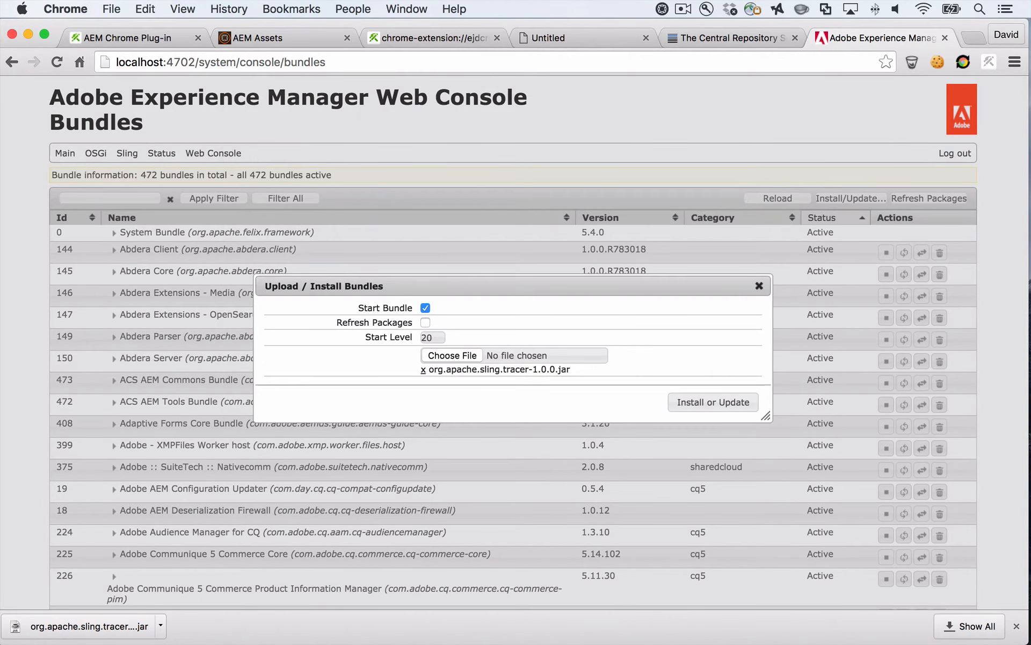
pyautogui.click(426, 322)
pyautogui.click(713, 402)
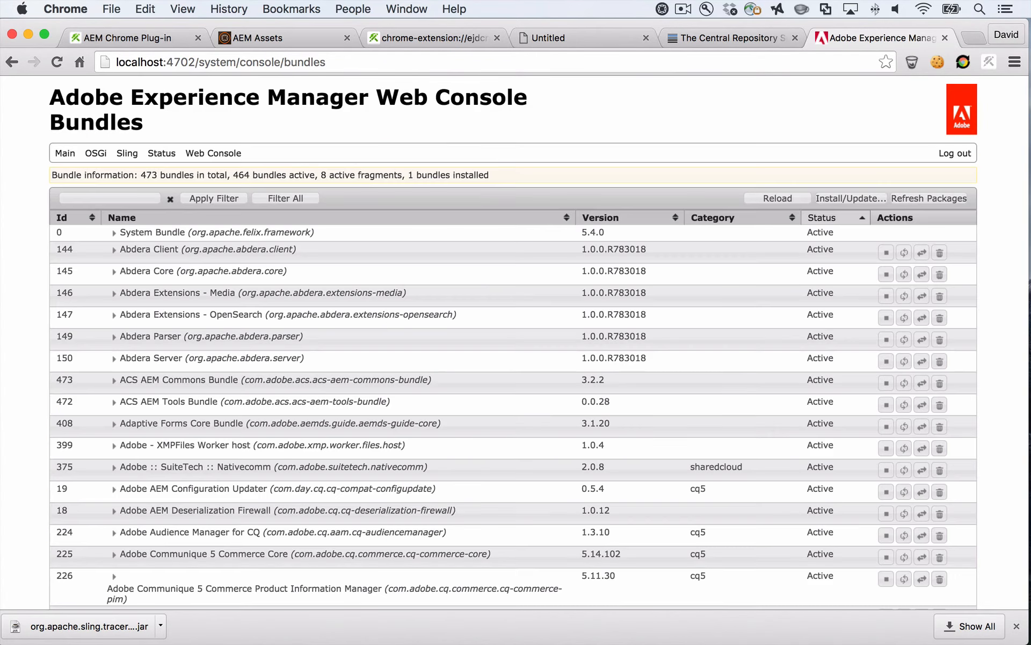
pyautogui.press('super+f')
pyautogui.write('tracer')
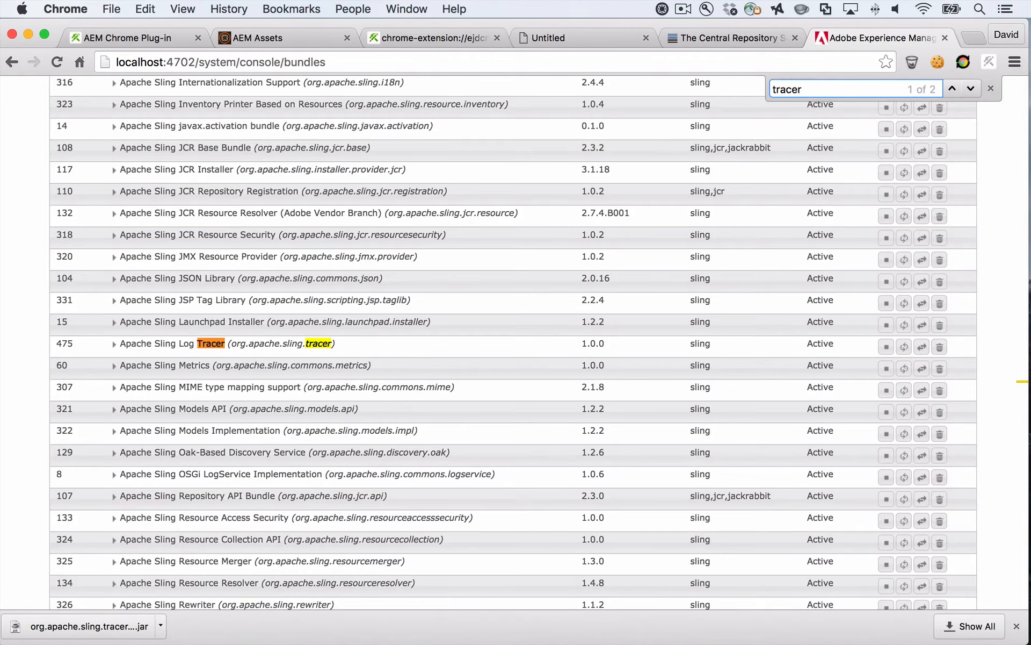
# Reload the plug-in options page and review the Apache Sling Log Tracer's current OSGi bundle and configuration status
pyautogui.press('super+3')
pyautogui.press('super+l')
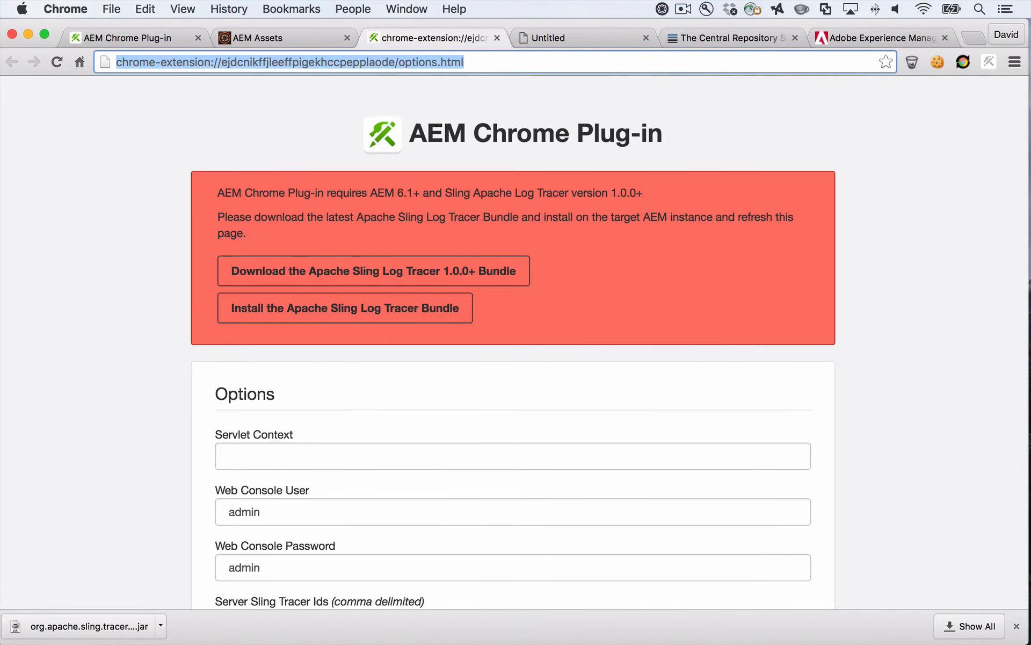
pyautogui.press('super+r')
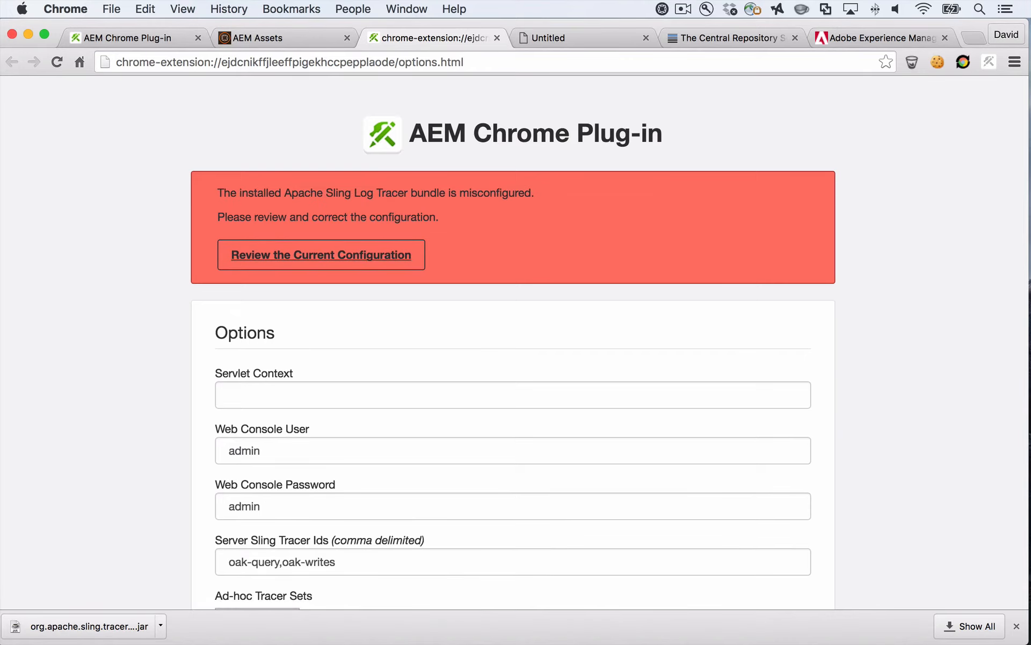
pyautogui.click(321, 255)
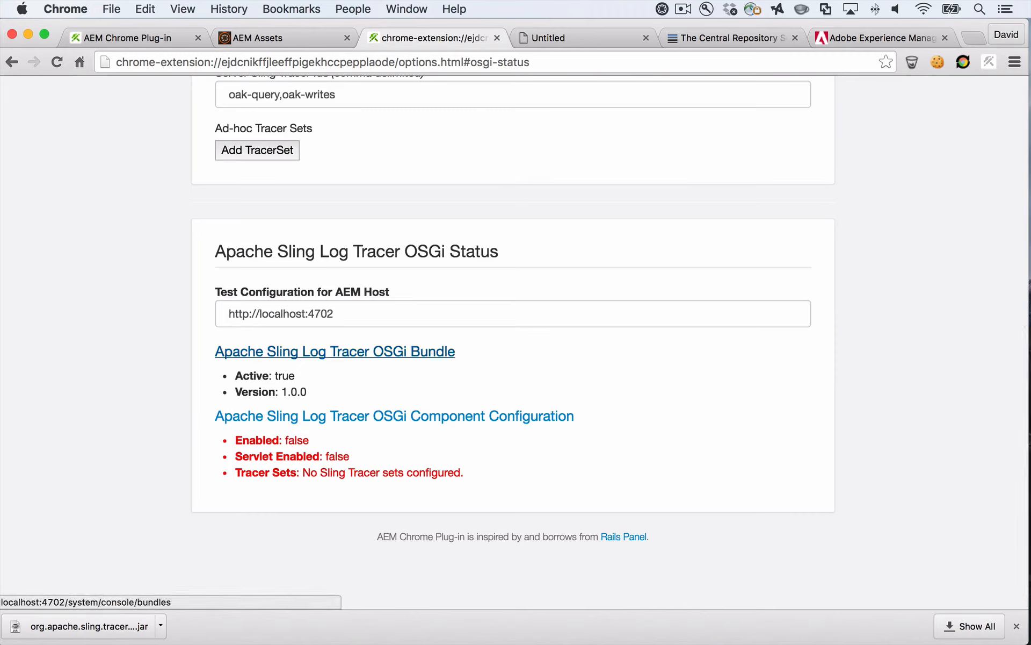
pyautogui.tripleClick(266, 376)
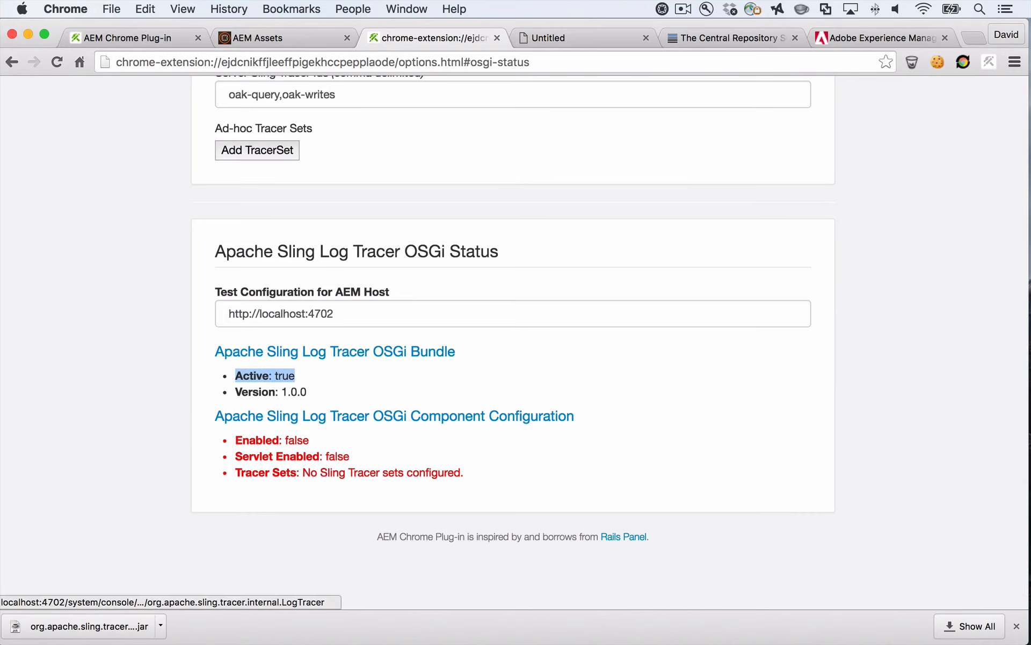
# Open the Apache Sling Log Tracer OSGi component configuration from the plug-in options and review the bundle version and enabled status listed there
pyautogui.moveTo(307, 392); pyautogui.dragTo(242, 392)
pyautogui.click(241, 392)
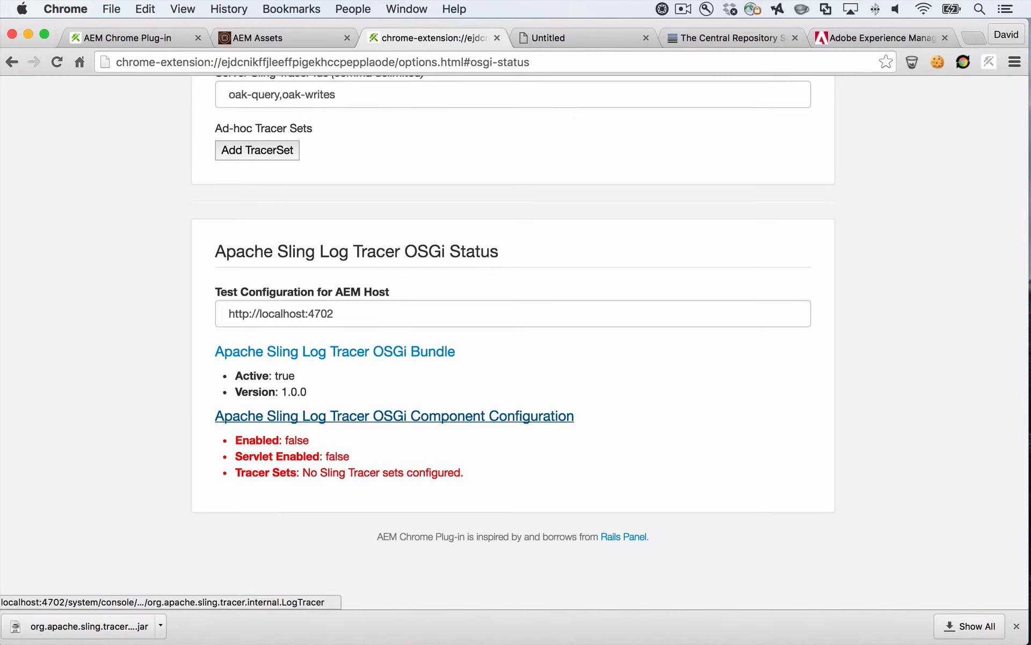
pyautogui.click(394, 417)
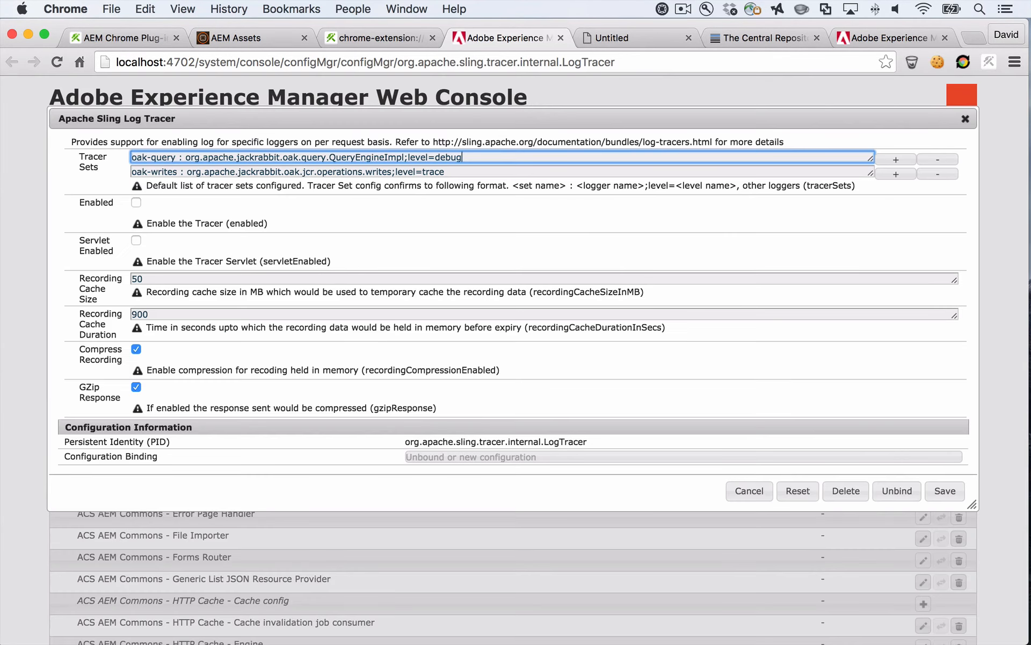
pyautogui.click(376, 39)
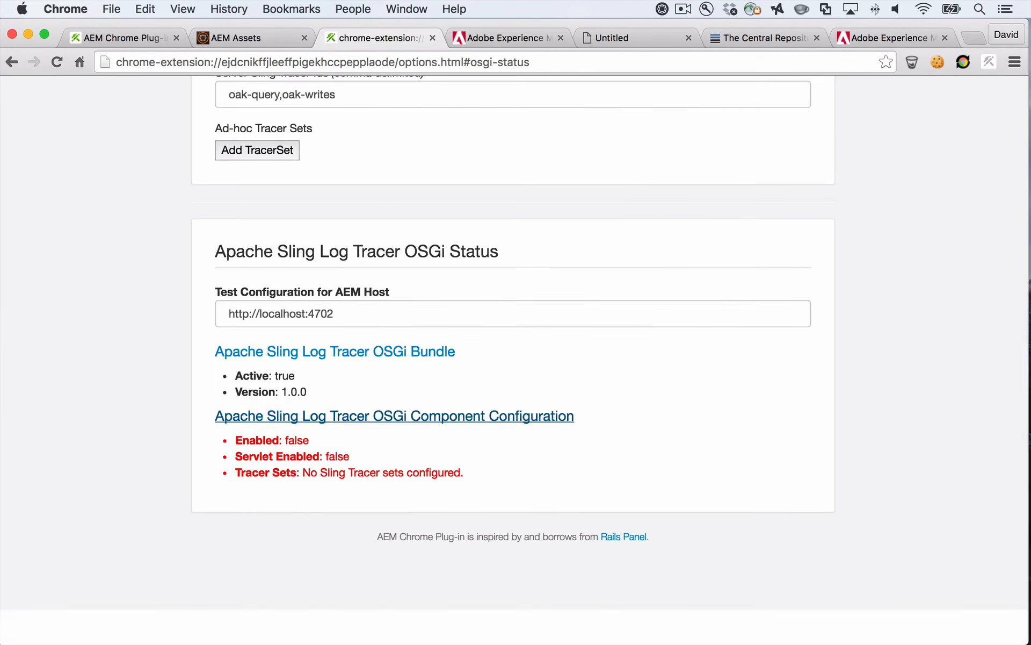
pyautogui.doubleClick(297, 476)
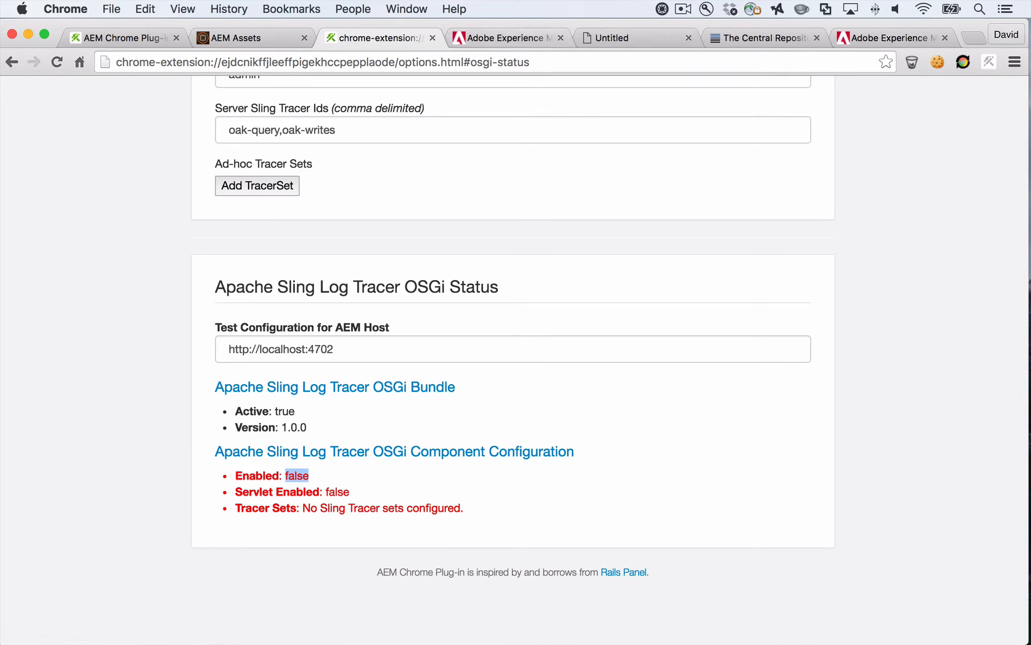
# Enable both the tracer and the tracer servlet in the Apache Sling Log Tracer configuration and save it
pyautogui.click(505, 38)
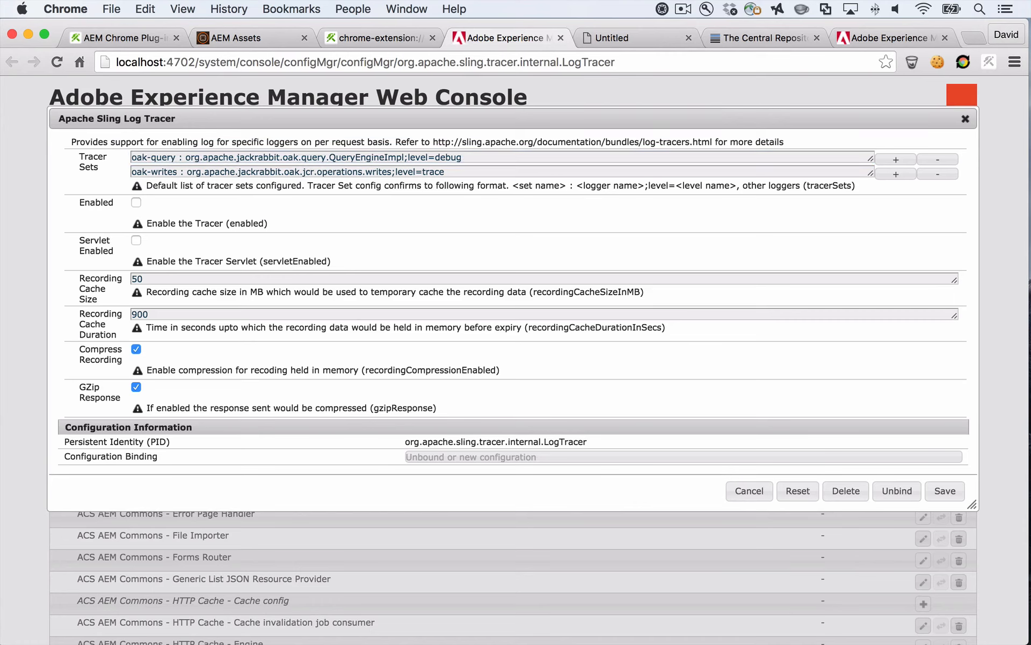
pyautogui.click(136, 240)
pyautogui.click(136, 203)
pyautogui.click(945, 490)
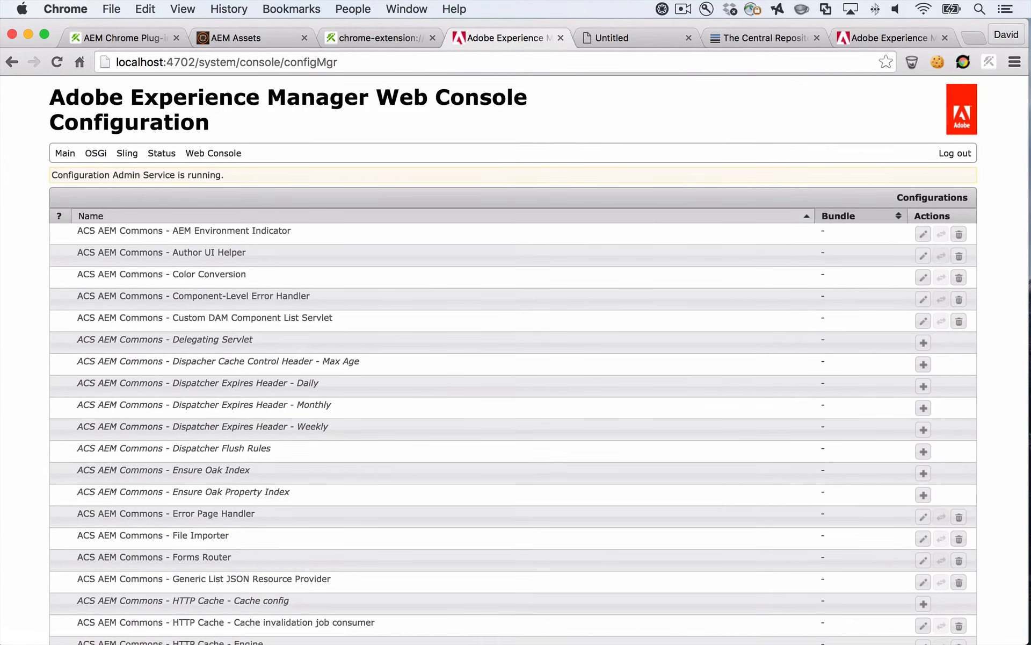
# Reload the plug-in options page and review the plug-in options and the Log Tracer's component configuration status
pyautogui.hotkey('ctrl', 'shift', 'Tab')
pyautogui.press('super+l')
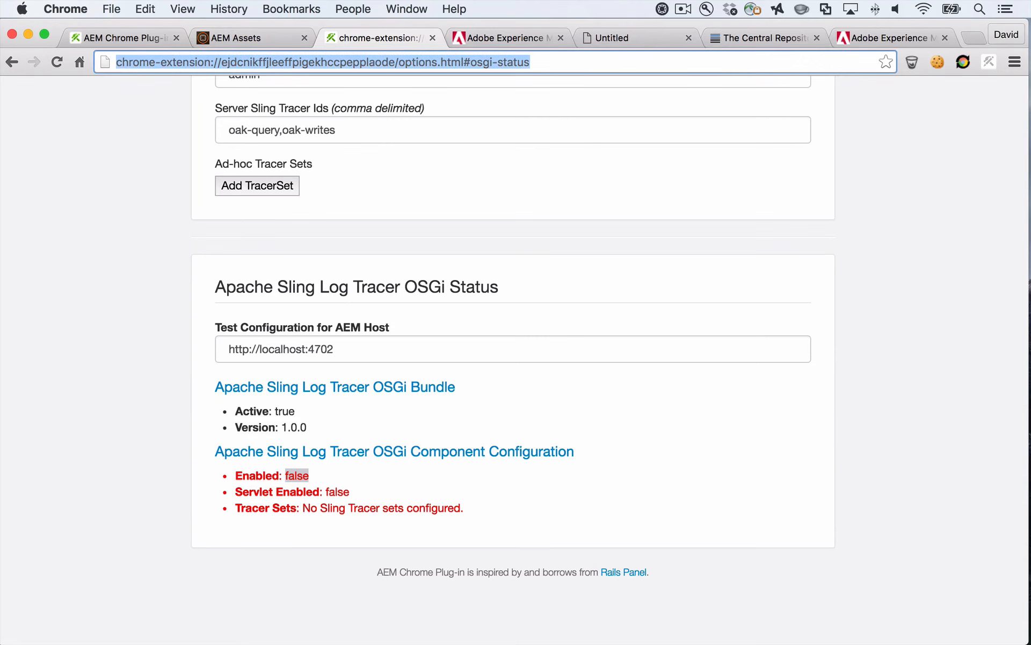
pyautogui.press('Return')
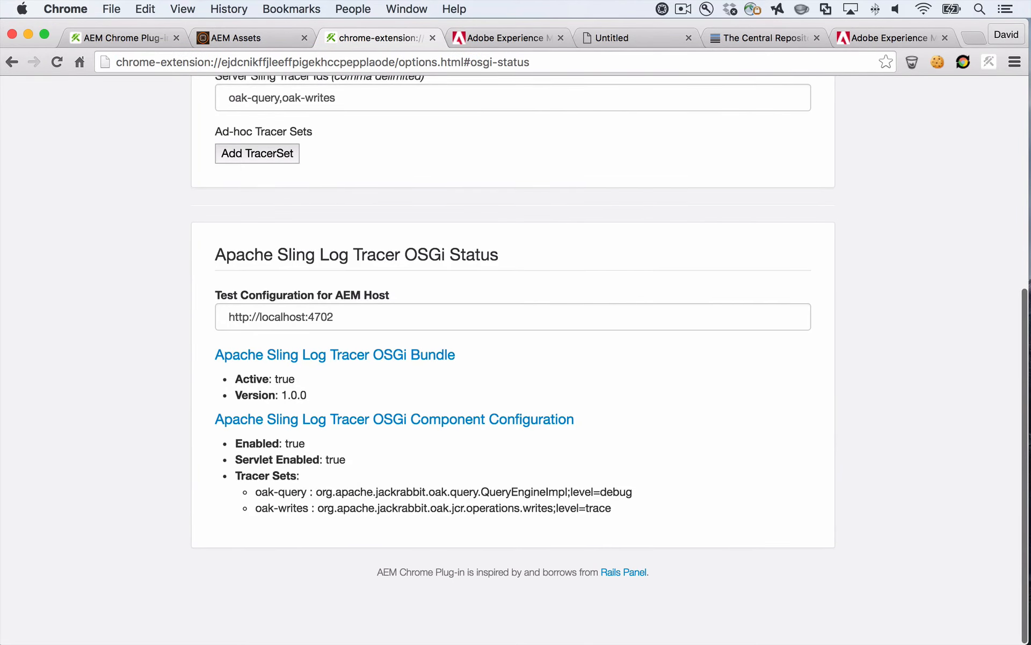
pyautogui.scroll(6, 513, 360)
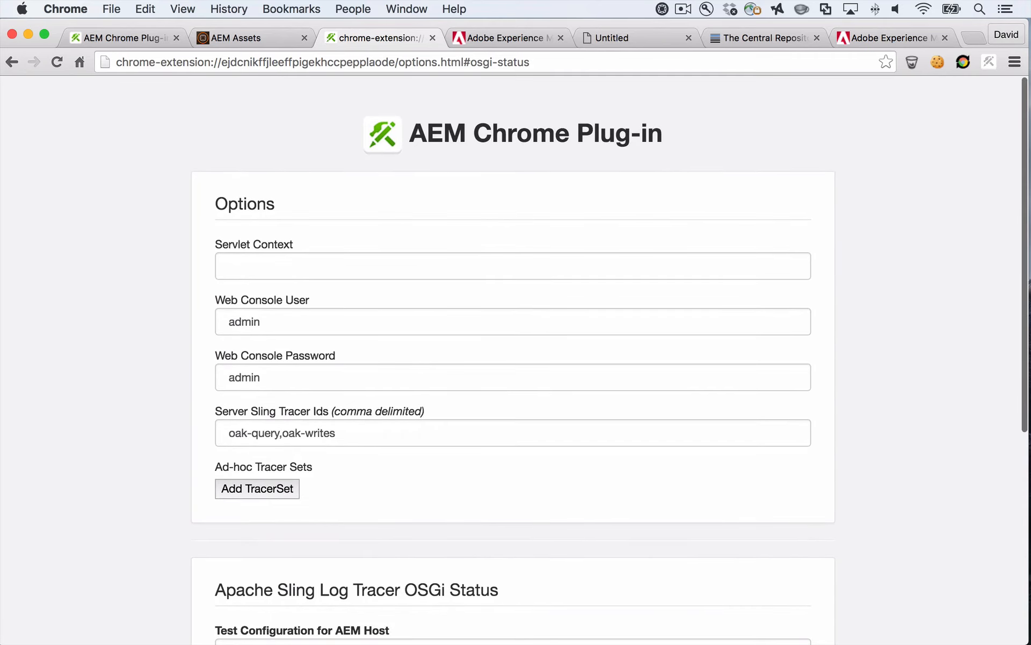
pyautogui.scroll(-6, 513, 360)
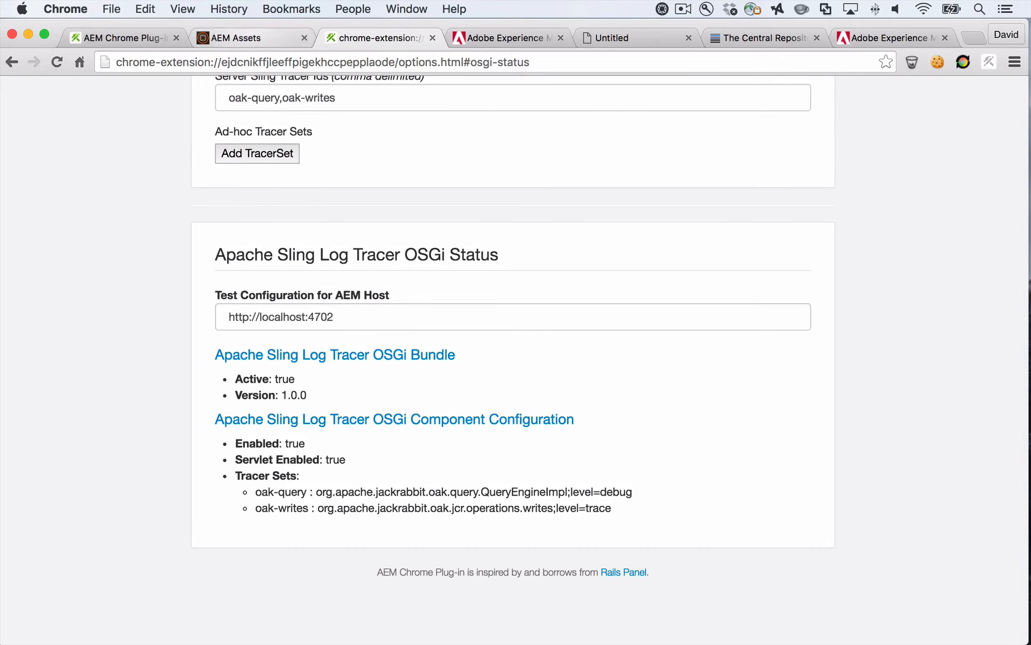
# Close and reopen Developer Tools on the AEM Assets Geometrixx Media page, show the AEM Tracer view, and reload the page
pyautogui.click(247, 37)
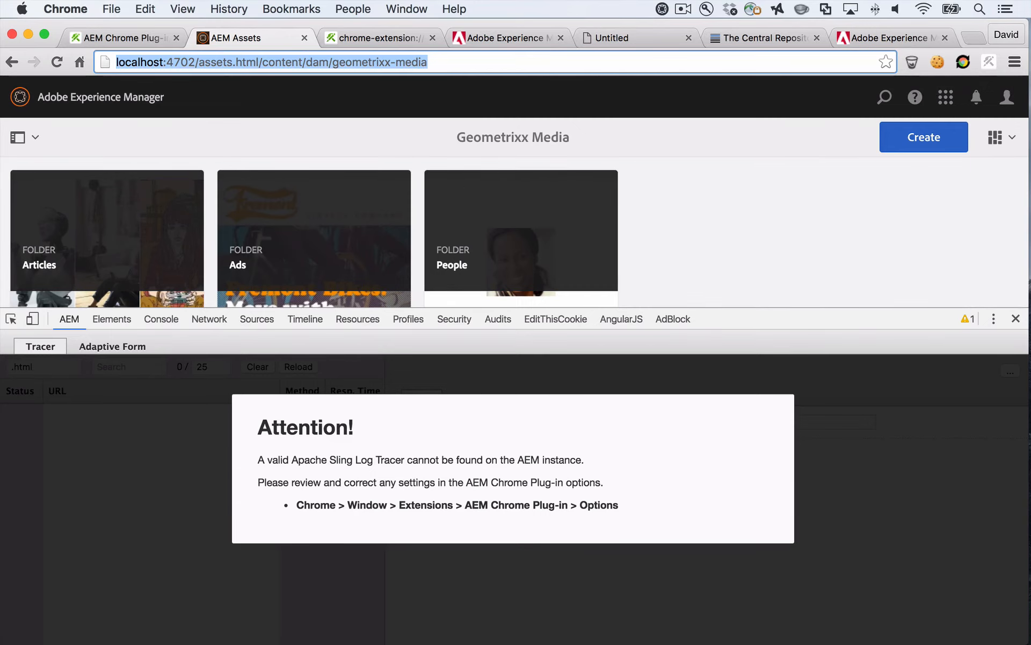
pyautogui.click(1016, 319)
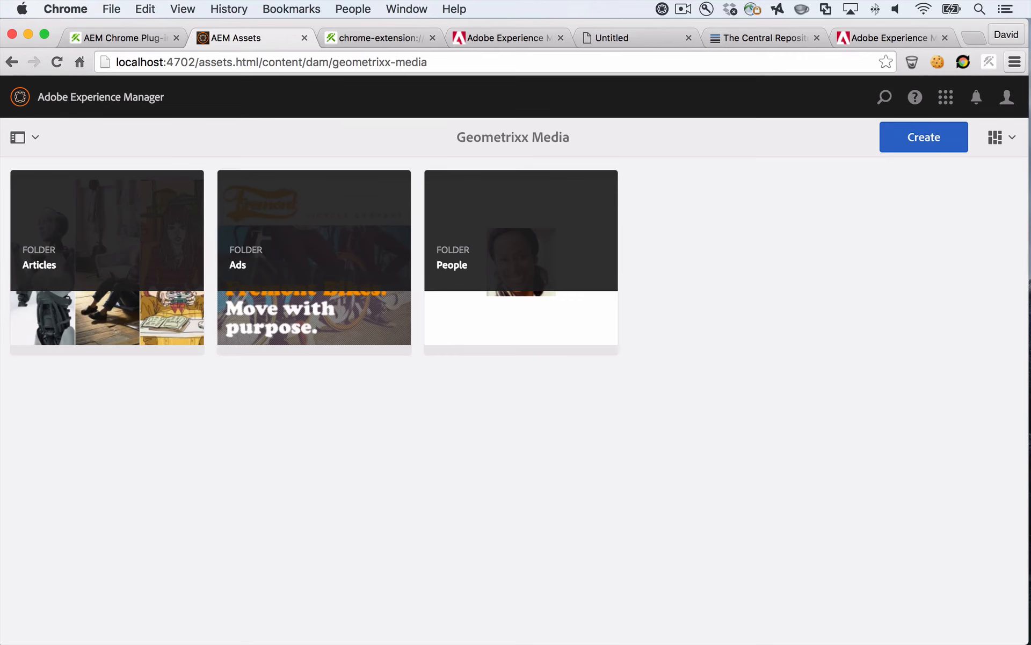
pyautogui.click(1015, 62)
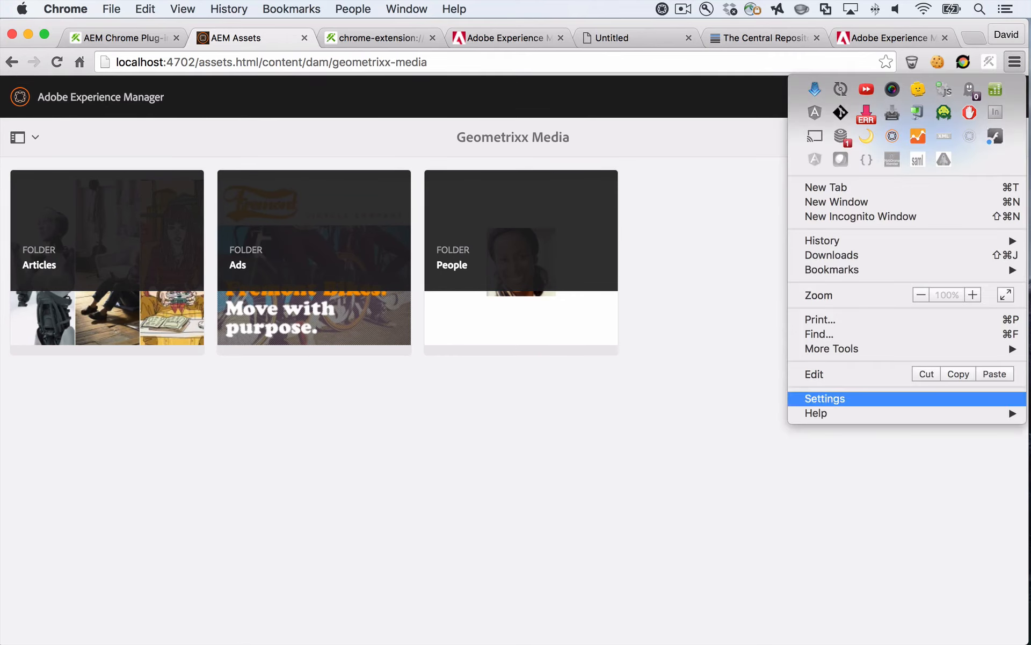
pyautogui.moveTo(838, 349)
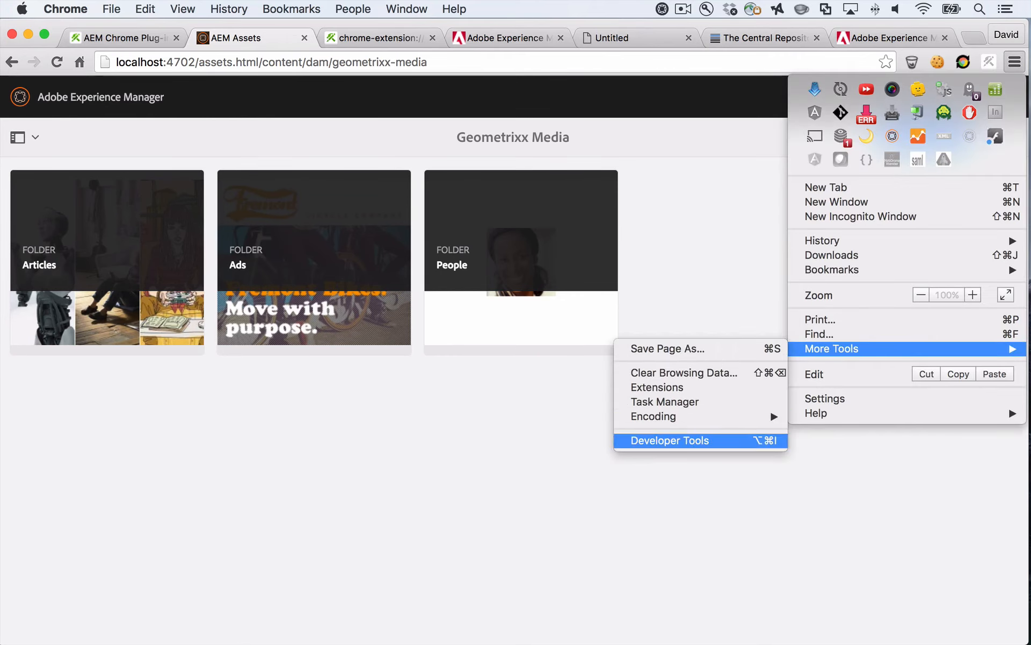
pyautogui.click(670, 440)
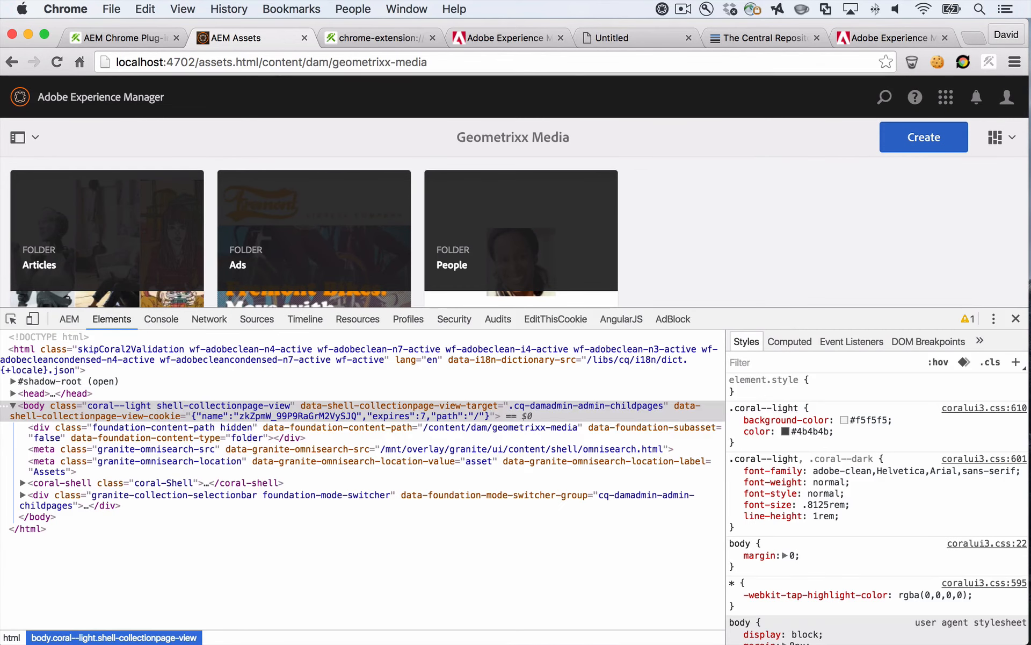
pyautogui.click(69, 319)
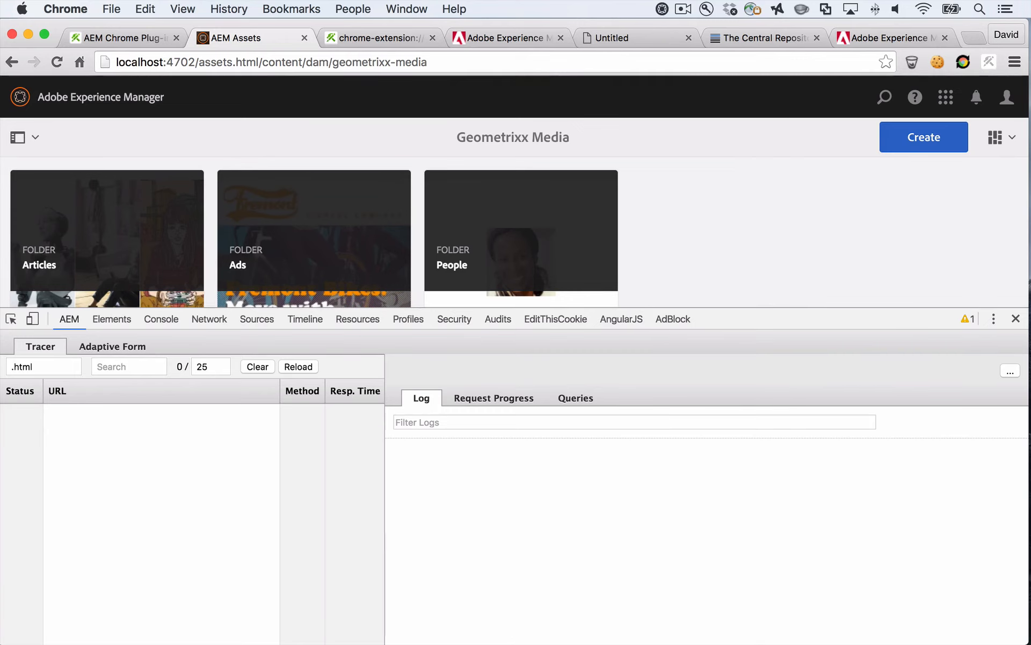
pyautogui.click(57, 62)
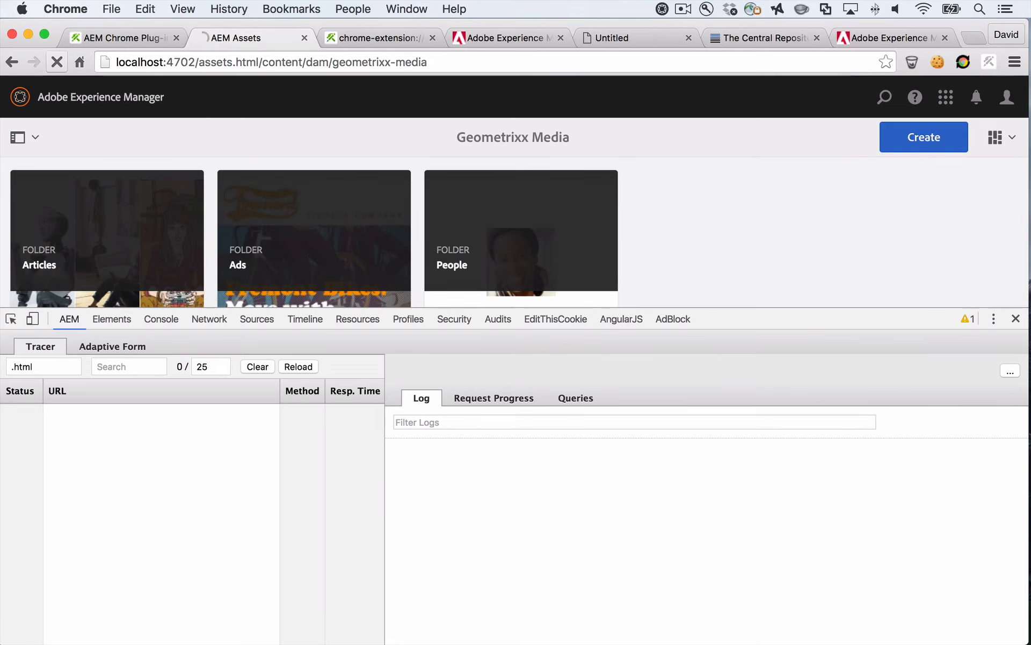